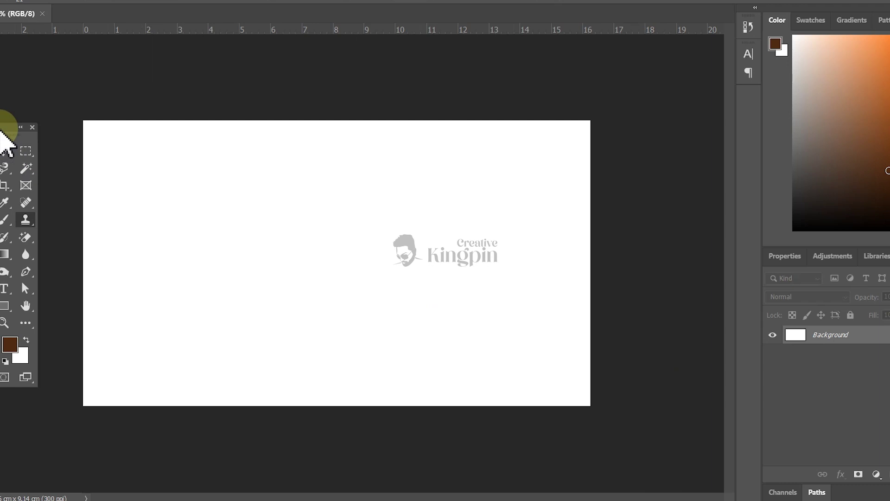
Move the floating Tools panel over the canvas and list the three lasso variants.
mouse_move(1, 131)
mouse_down()
mouse_move(346, 89)
mouse_move(328, 84)
mouse_up()
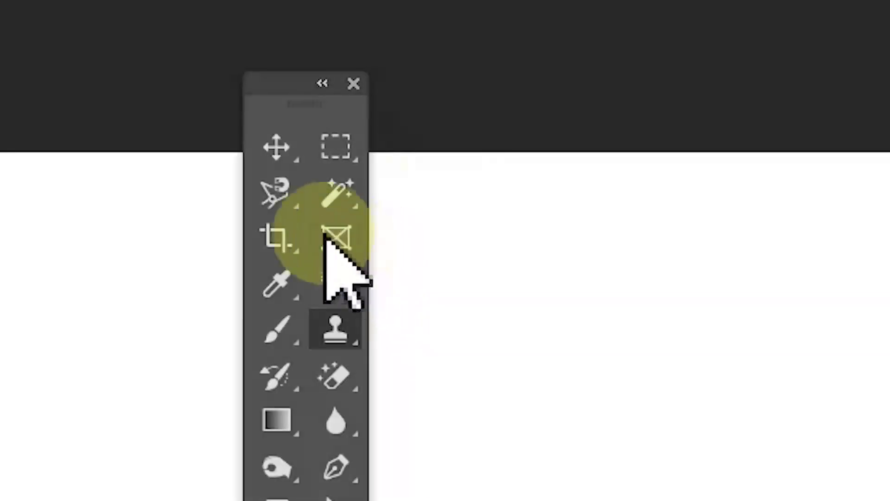
right_click(297, 209)
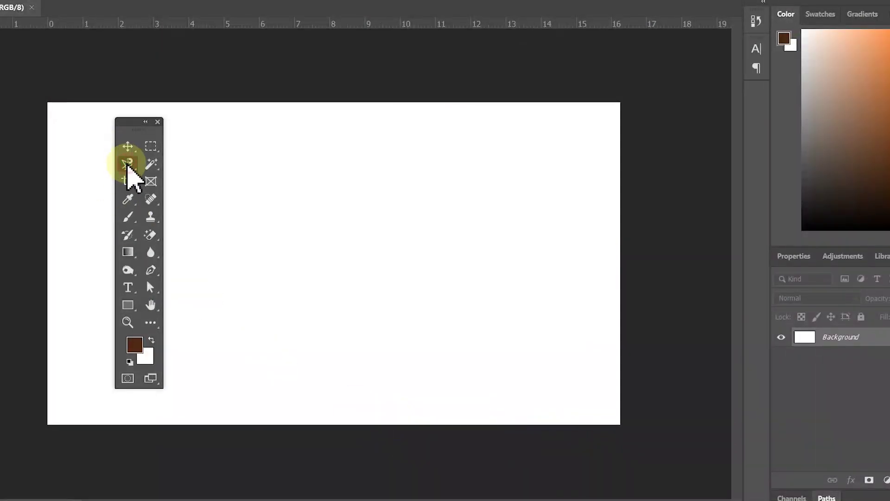
right_click(128, 166)
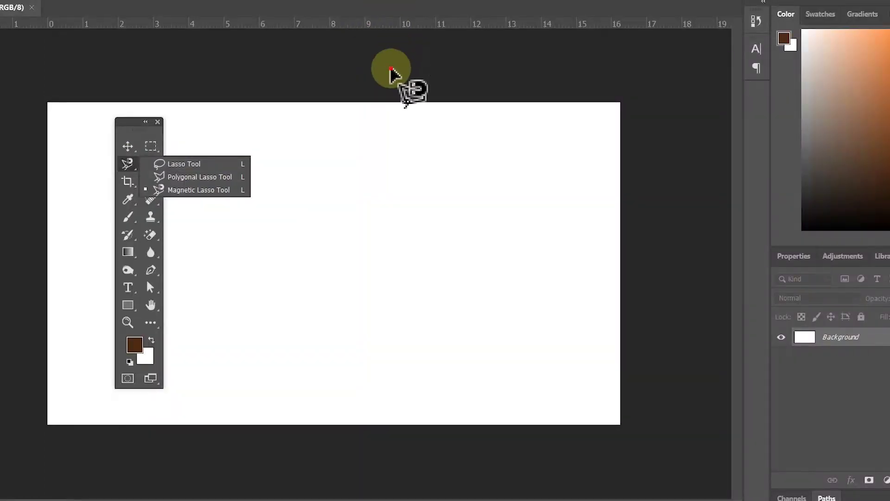
Trace a trial Magnetic Lasso selection around a shape, then clear it.
click(391, 70)
click(247, 213)
click(306, 284)
click(431, 154)
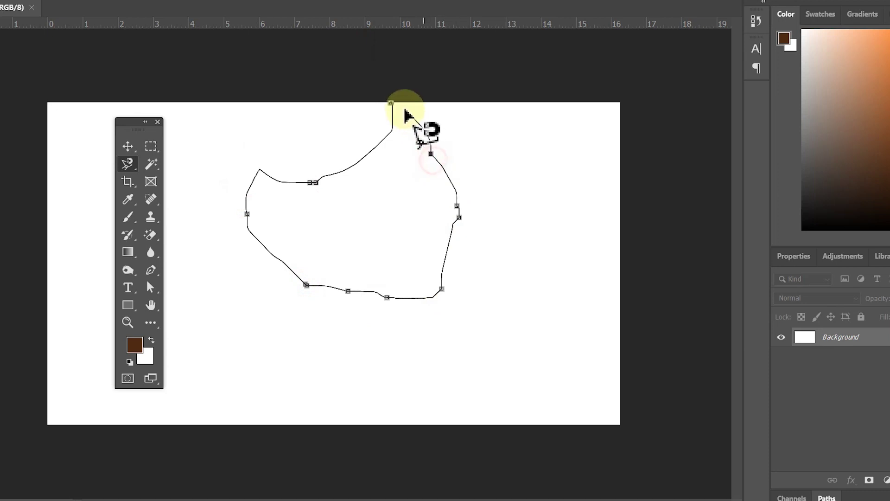
click(393, 104)
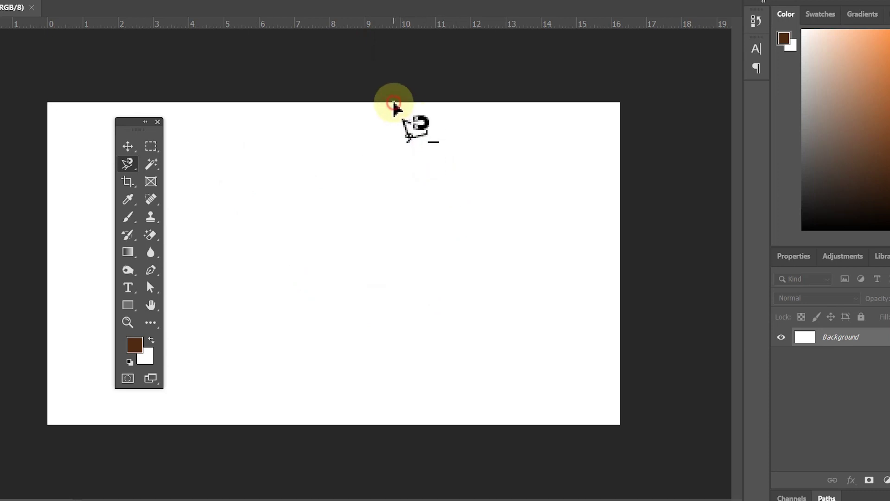
click(394, 110)
click(124, 162)
Draw a trial freehand Lasso oval selection and deselect it with Ctrl+D.
click(185, 157)
mouse_move(327, 323)
mouse_down()
mouse_move(391, 310)
mouse_move(350, 318)
mouse_up()
mouse_move(502, 186)
mouse_down()
mouse_move(523, 300)
mouse_move(498, 186)
mouse_up()
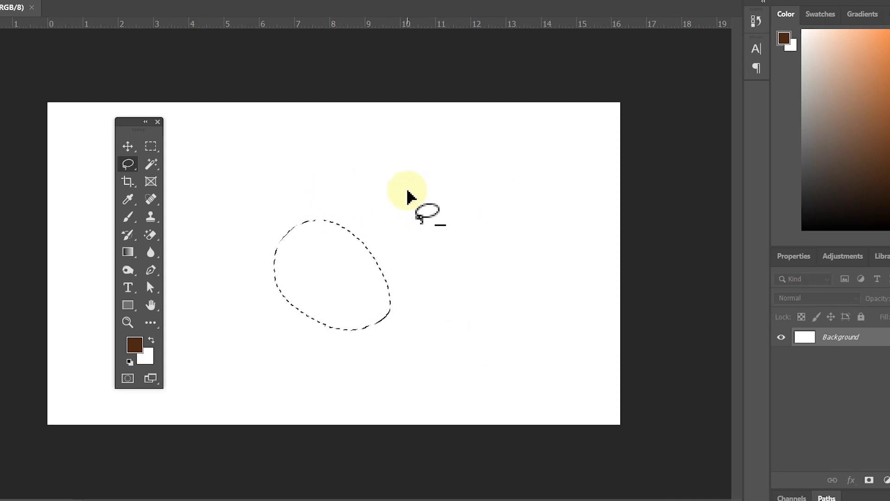
key(ctrl+d)
click(132, 165)
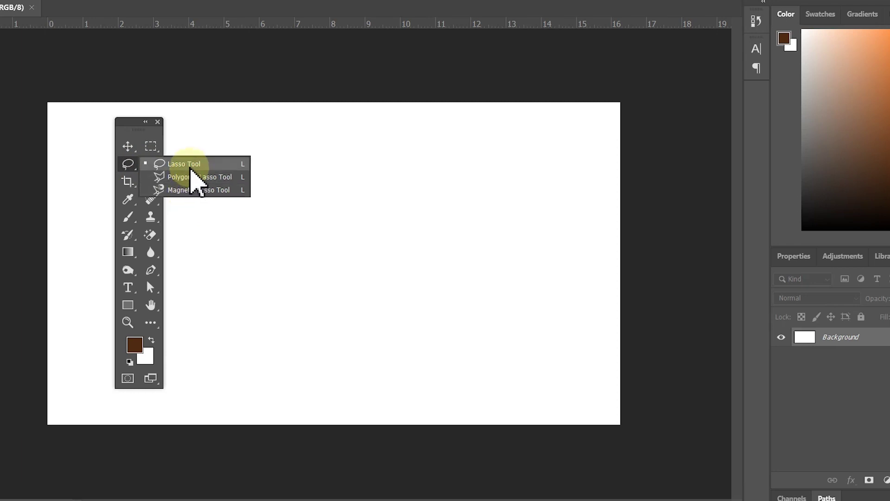
Draw a large freehand cloud-shaped Lasso selection with extra loops on the left and top.
click(190, 166)
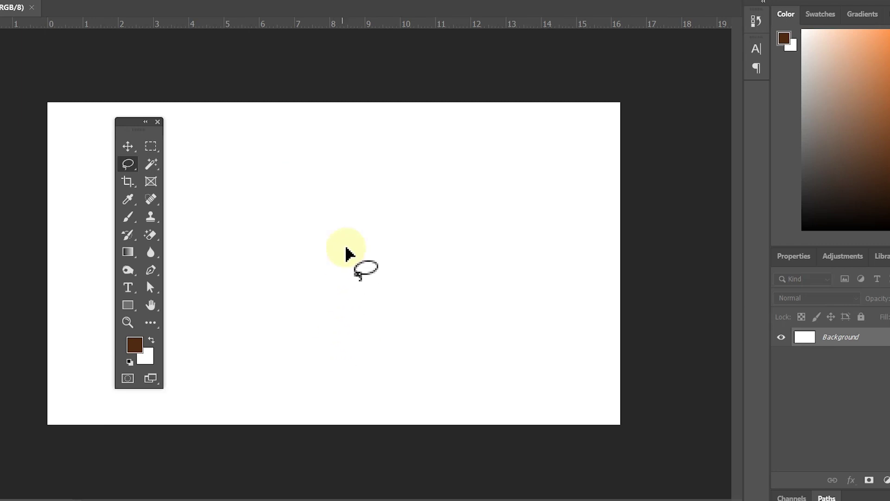
mouse_move(329, 364)
mouse_down()
mouse_move(467, 170)
mouse_move(561, 274)
mouse_move(485, 349)
mouse_move(329, 365)
mouse_up()
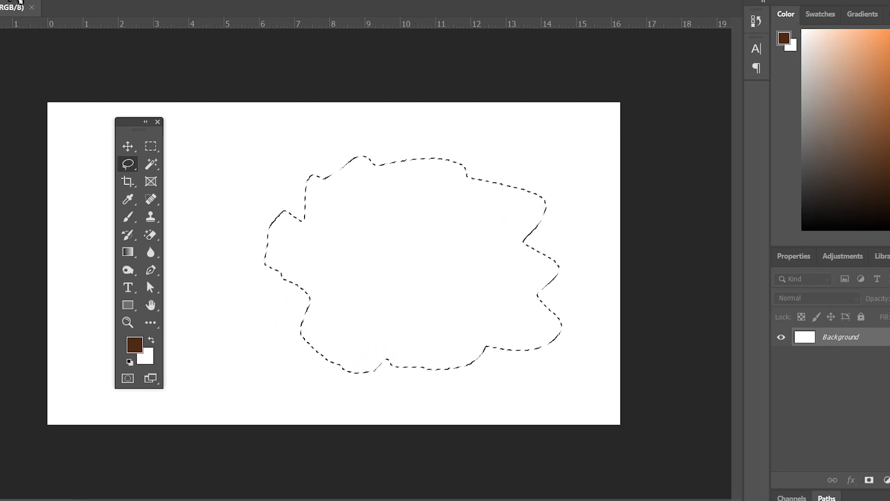
mouse_move(258, 324)
mouse_down()
mouse_move(237, 214)
mouse_move(259, 325)
mouse_up()
drag(370, 184, 391, 128)
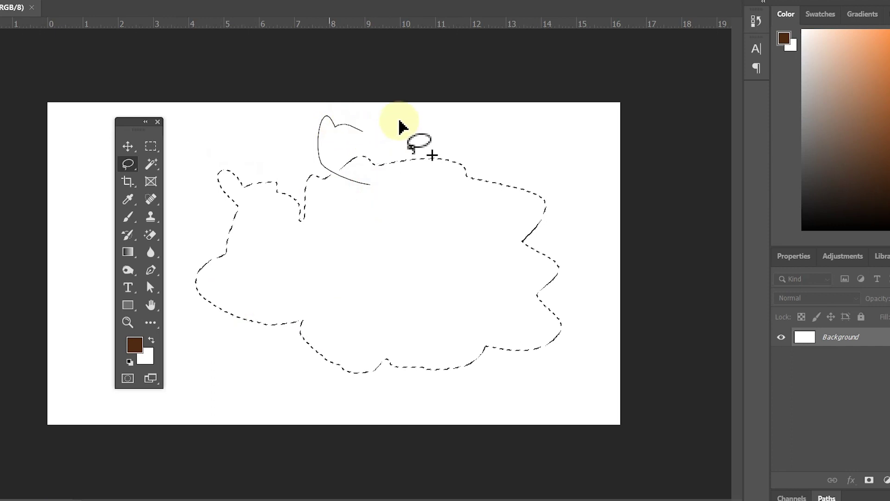
drag(390, 128, 408, 211)
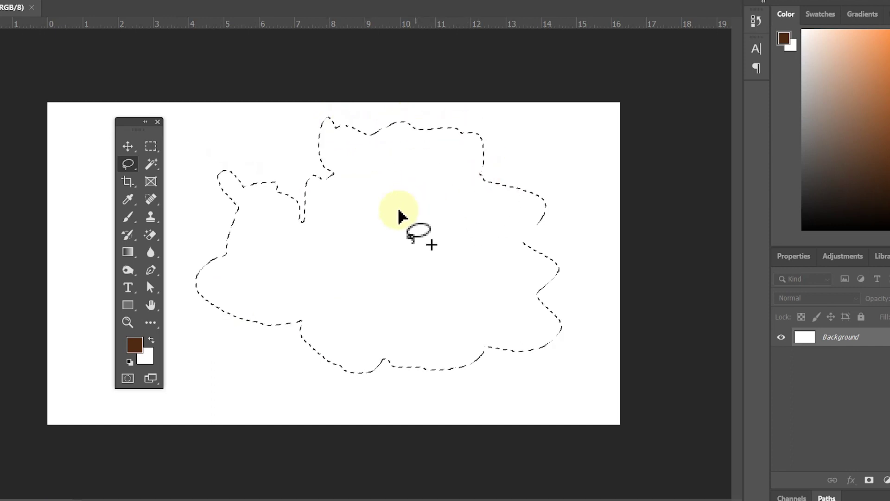
drag(294, 154, 289, 160)
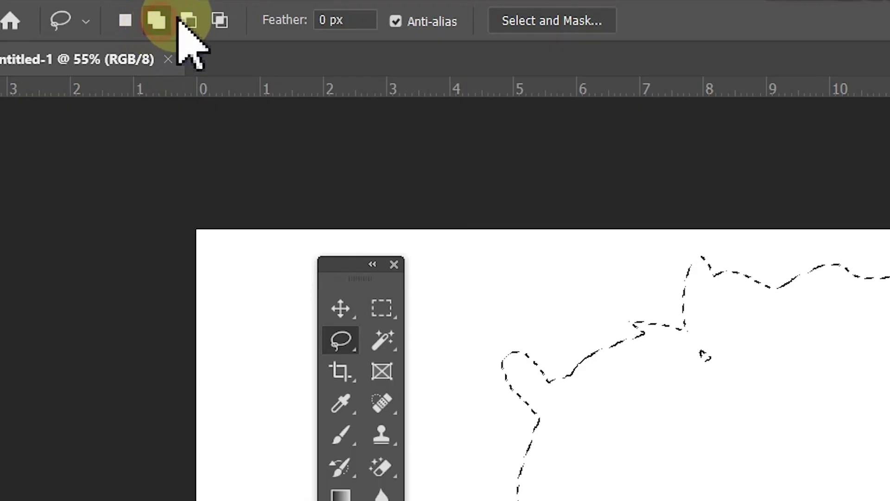
Add a region along the top, then subtract notches on the right side and top.
click(157, 21)
drag(588, 370, 549, 299)
click(188, 20)
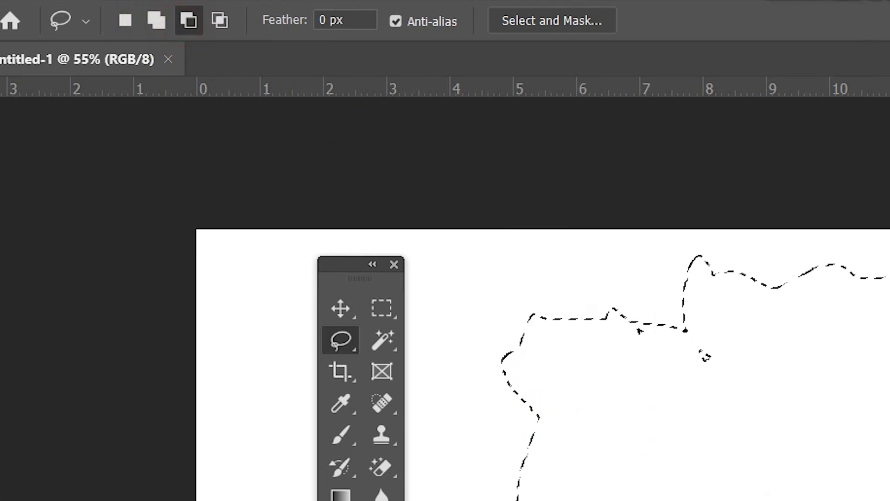
drag(491, 159, 513, 169)
mouse_move(354, 159)
mouse_down()
mouse_move(366, 200)
mouse_move(326, 144)
mouse_up()
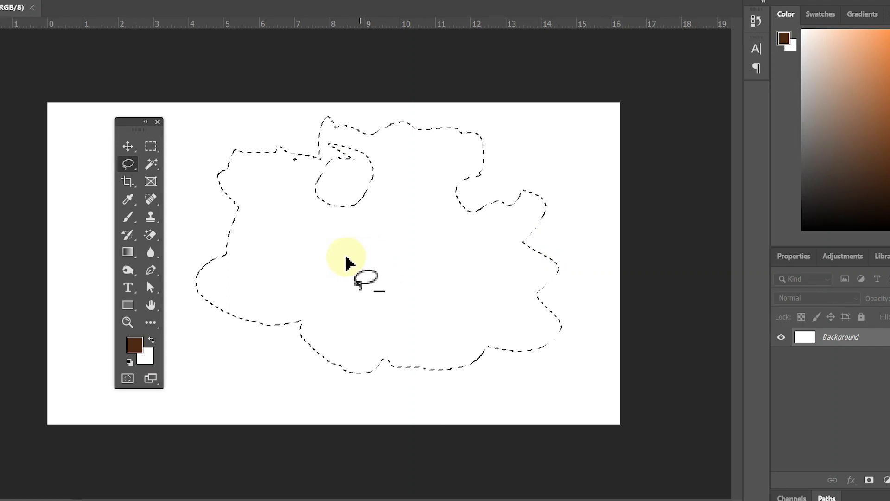
mouse_move(369, 216)
mouse_down()
mouse_move(319, 135)
mouse_move(399, 195)
mouse_up()
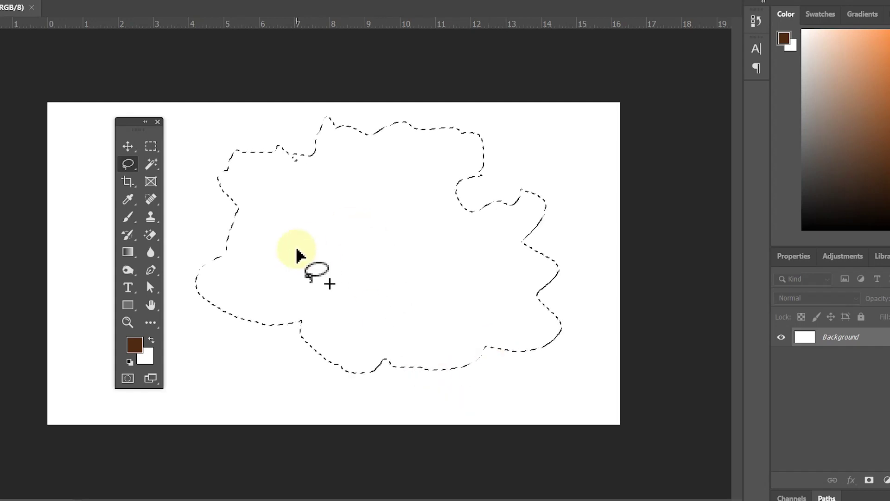
Switch to the Polygonal Lasso and clear the cloud-shaped selection.
right_click(130, 166)
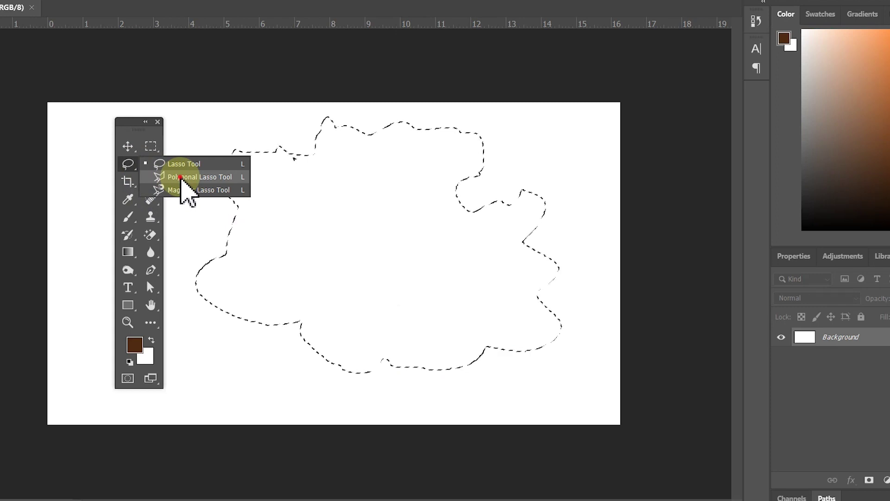
click(183, 177)
key(ctrl+d)
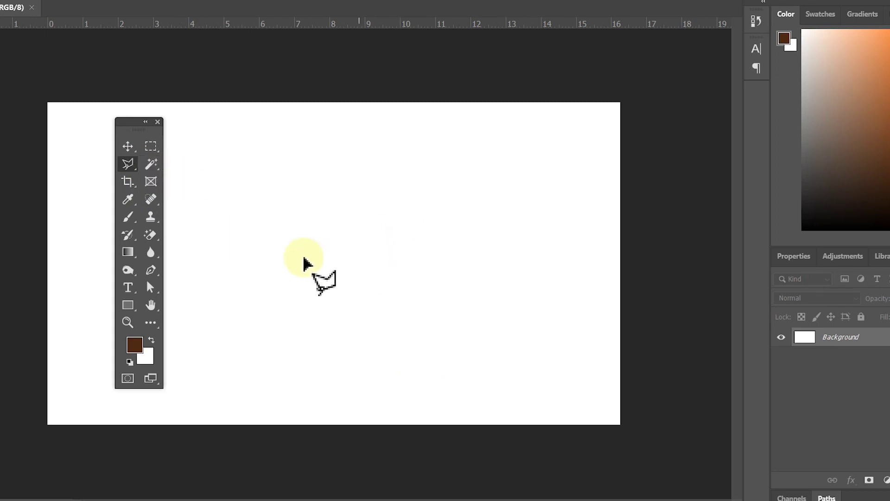
Trace a notched polygonal outline, then discard it unfinished with Escape.
click(296, 254)
click(341, 227)
click(394, 226)
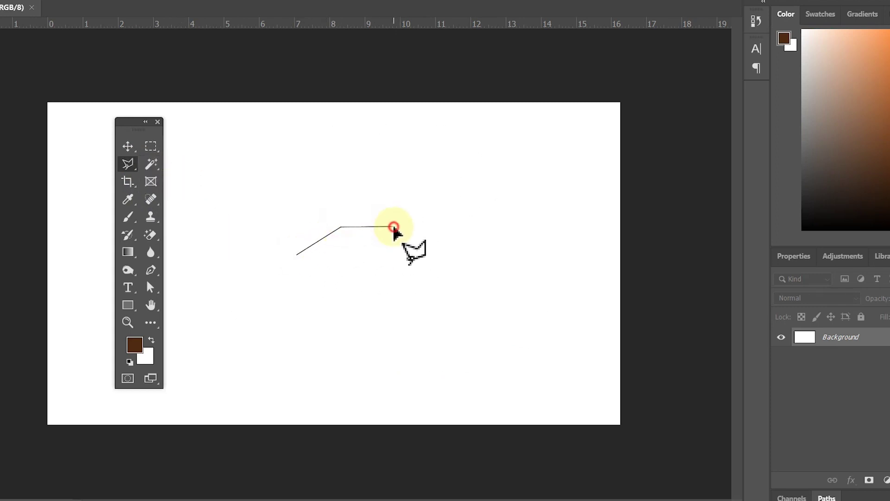
click(451, 257)
click(458, 321)
click(393, 360)
click(354, 337)
click(366, 307)
click(355, 289)
click(339, 305)
click(299, 287)
click(300, 274)
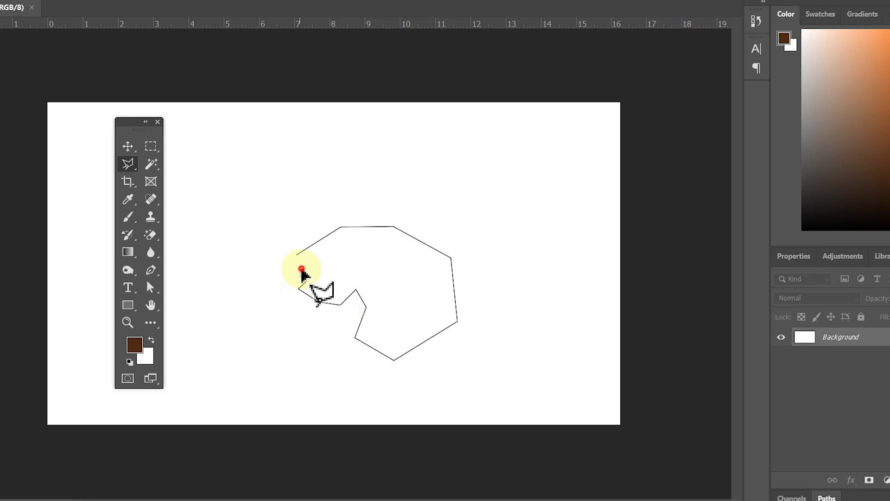
key(Escape)
Draw a closed eight-corner polygonal selection in the middle of the canvas.
click(296, 254)
click(351, 198)
click(422, 204)
click(523, 269)
click(493, 315)
click(424, 361)
click(360, 356)
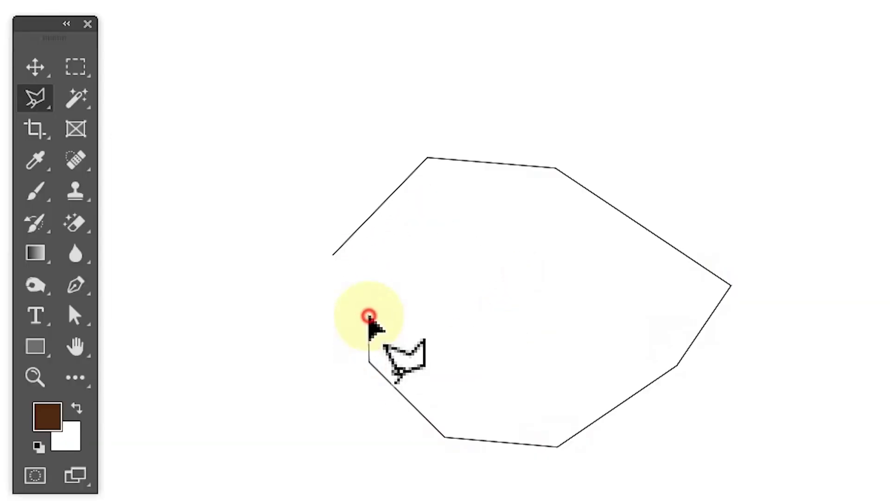
click(338, 255)
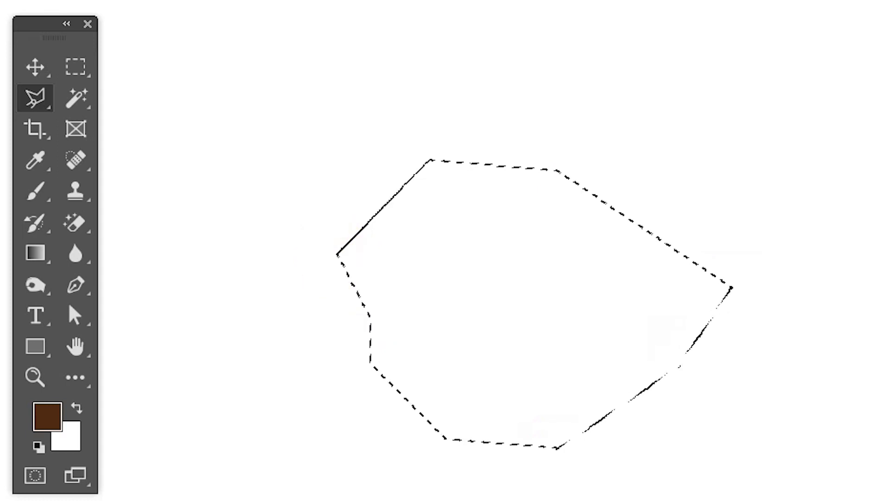
Replace it with a large jagged polygonal selection across the top of the canvas.
click(255, 72)
click(629, 71)
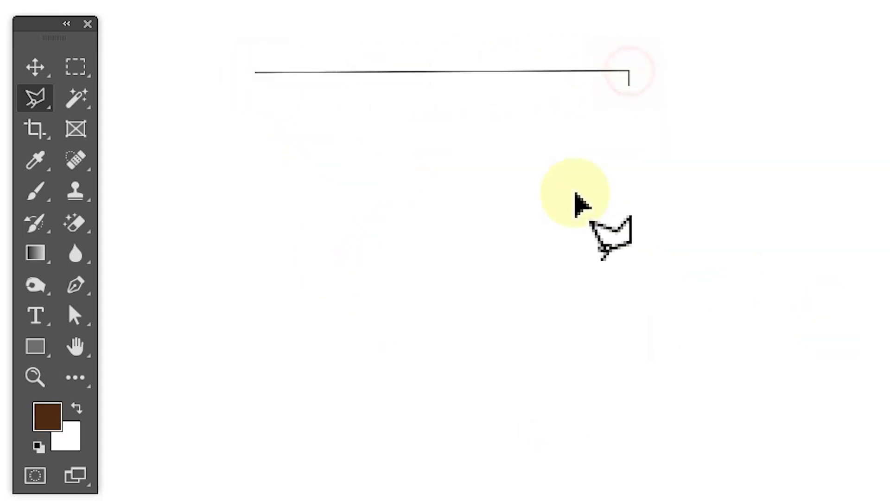
click(571, 197)
click(648, 292)
click(525, 294)
click(443, 180)
click(348, 229)
click(322, 137)
click(200, 117)
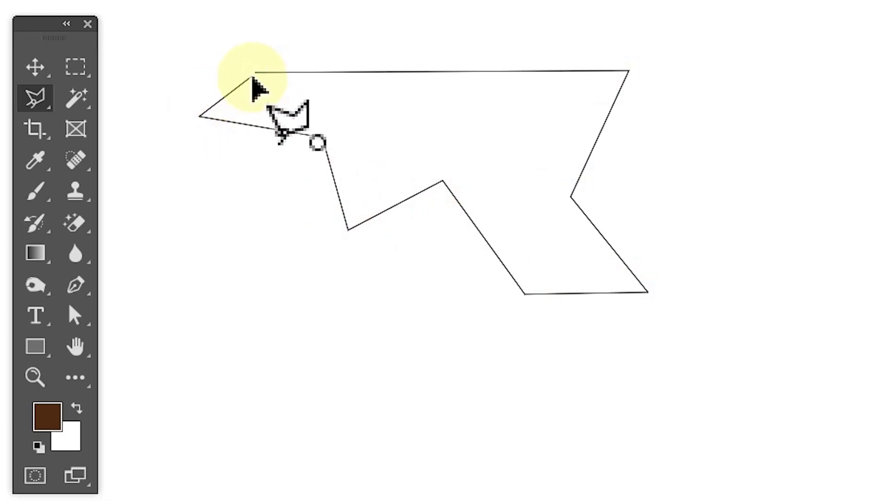
click(254, 74)
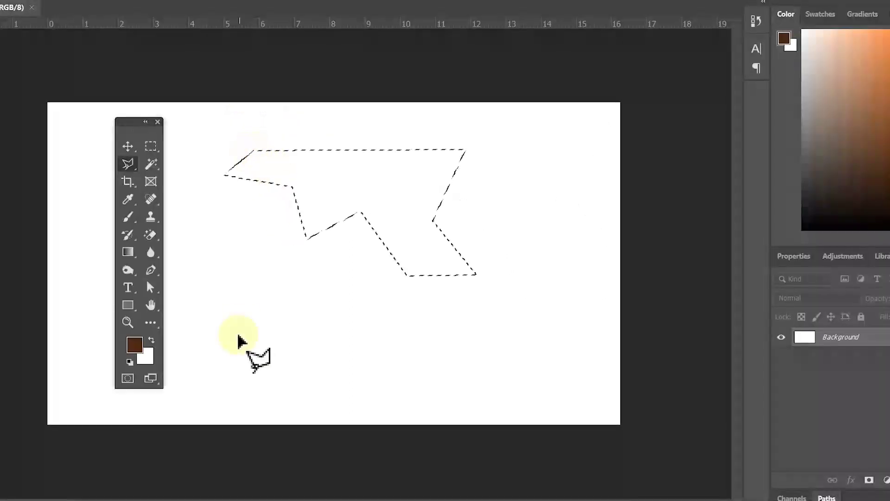
Replace that with a five-corner polygonal selection on the lower left.
click(249, 284)
click(278, 208)
click(402, 197)
click(482, 299)
click(303, 327)
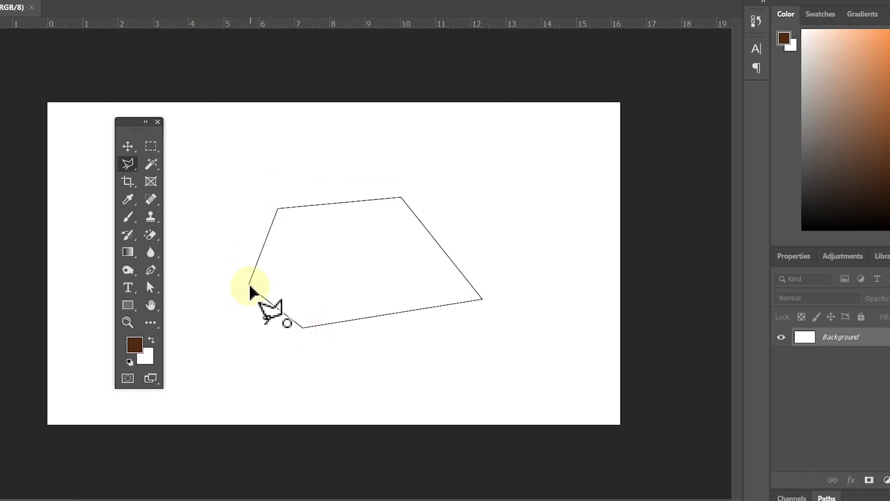
click(247, 284)
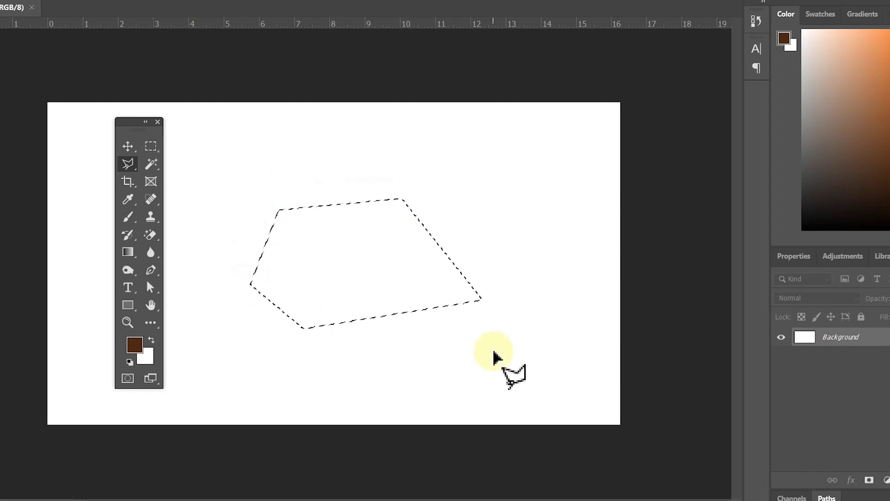
Create Layer 1, fill the selection with brown, and deselect.
key(ctrl+shift+n)
key(Return)
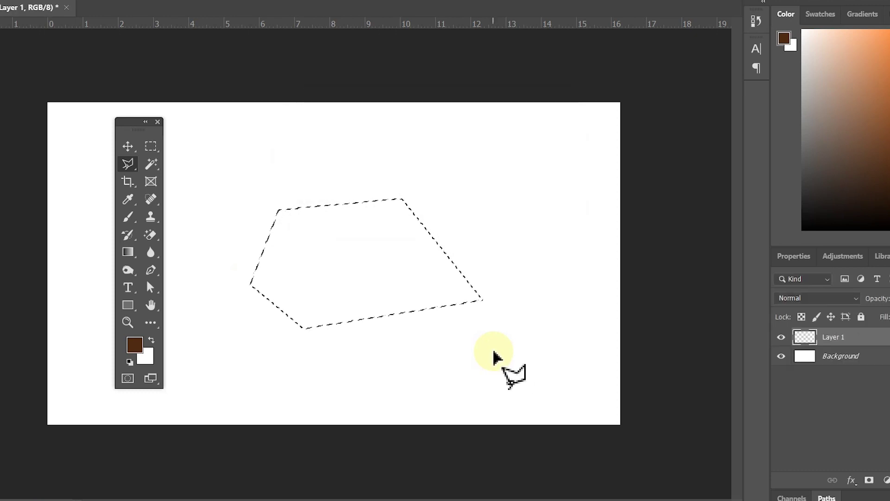
key(alt+BackSpace)
key(ctrl+d)
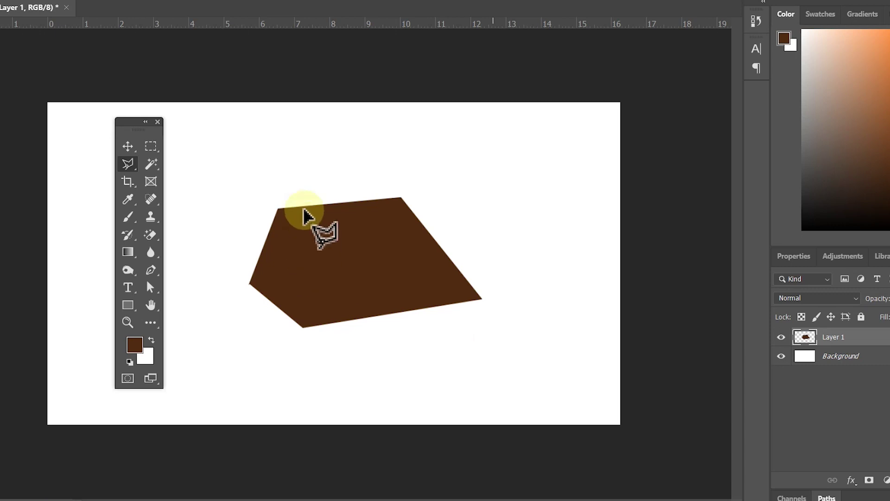
Nudge the brown shape slightly left and down, then delete its layer.
click(127, 146)
drag(357, 295, 345, 301)
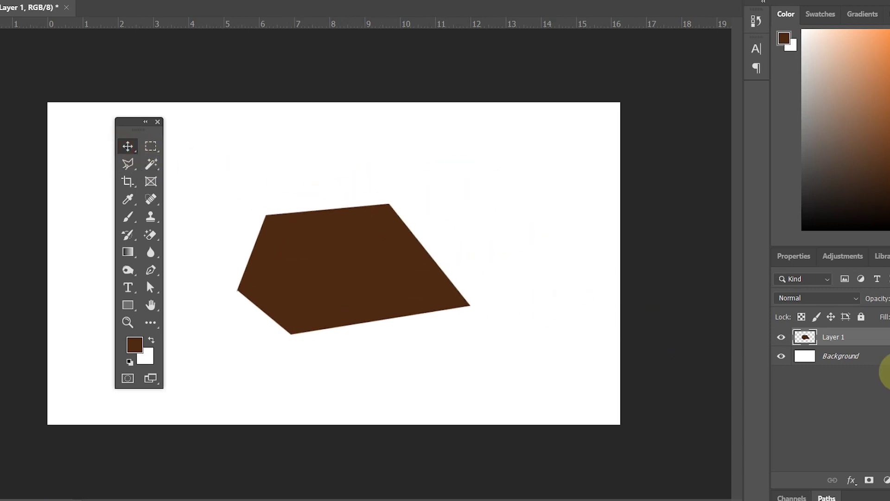
key(Delete)
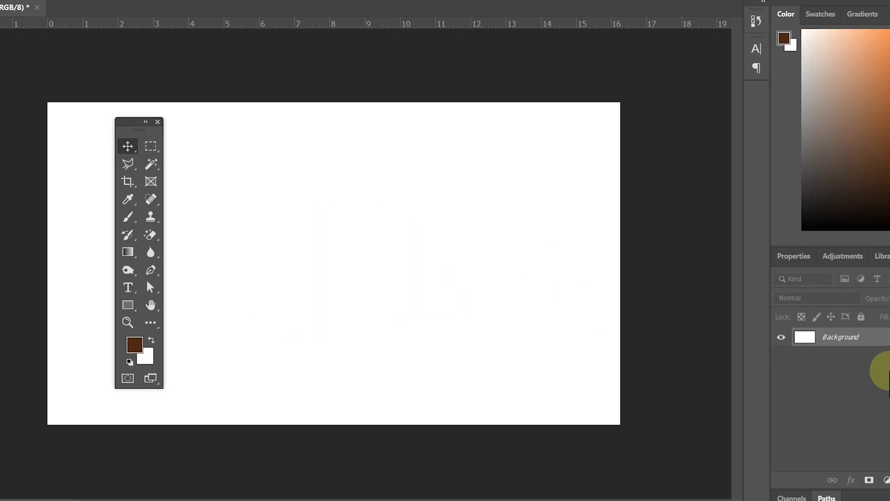
Switch to the Magnetic Lasso, trace and close a practice selection, then deselect.
right_click(128, 166)
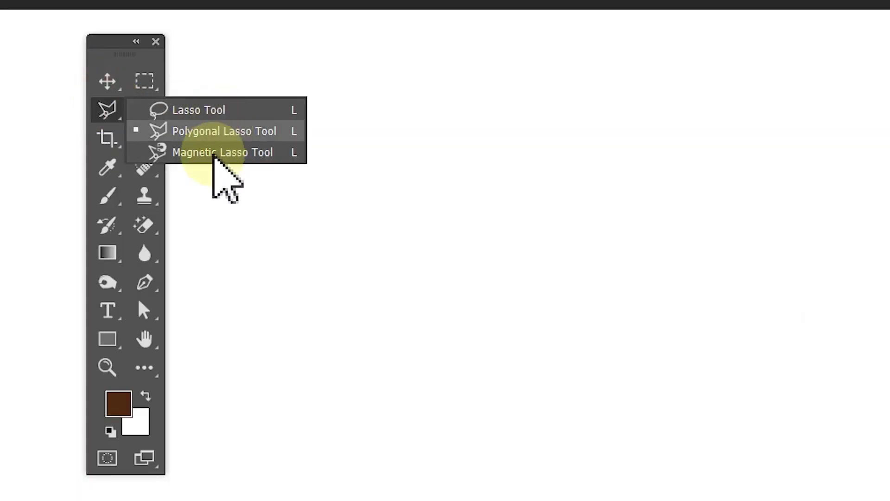
click(199, 190)
click(302, 206)
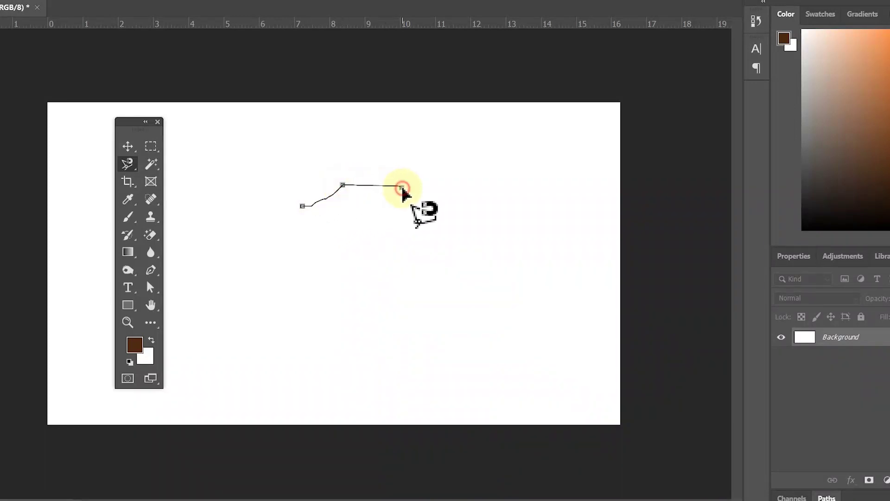
click(430, 222)
click(429, 291)
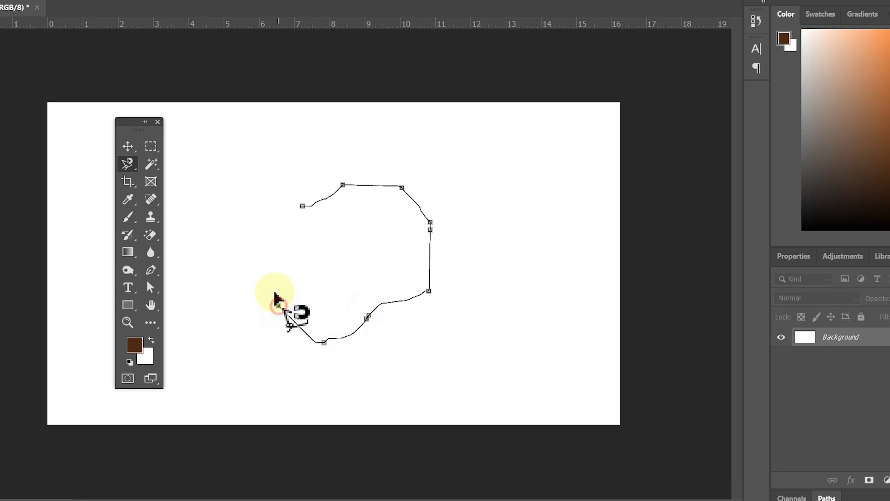
click(241, 246)
click(294, 222)
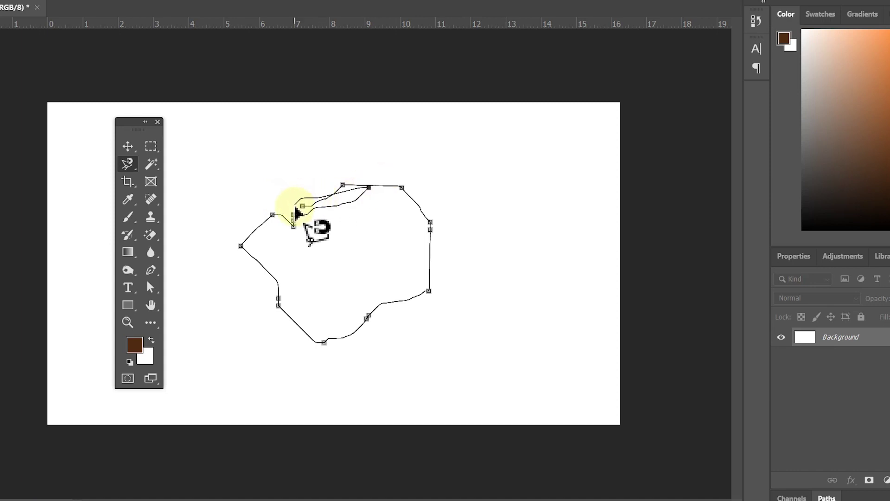
double_click(303, 208)
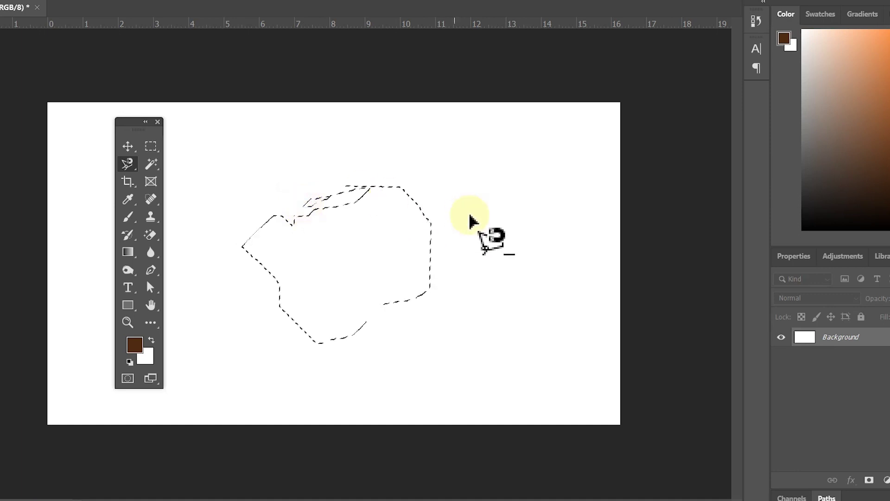
key(ctrl+d)
Trace a second magnetic outline, backspacing misplaced anchors, and close it into a rectangle.
click(343, 198)
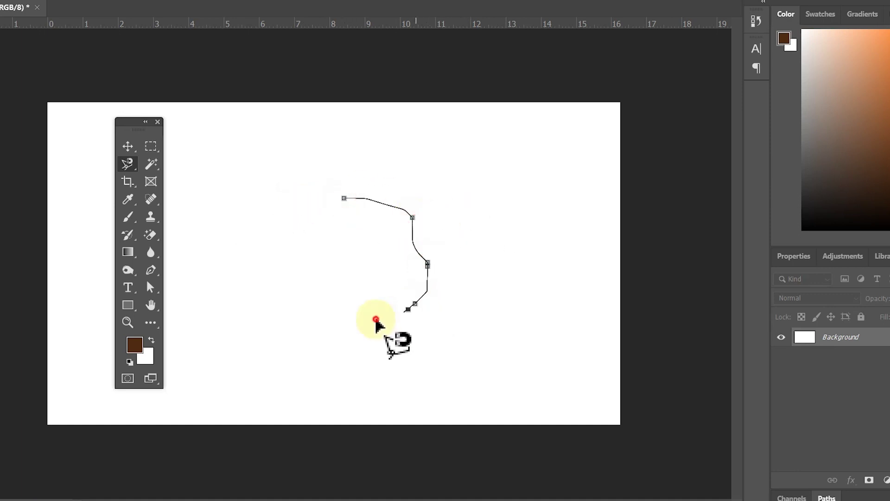
click(334, 311)
key(BackSpace)
key(BackSpace)
key(BackSpace)
key(BackSpace)
key(BackSpace)
key(BackSpace)
key(BackSpace)
key(BackSpace)
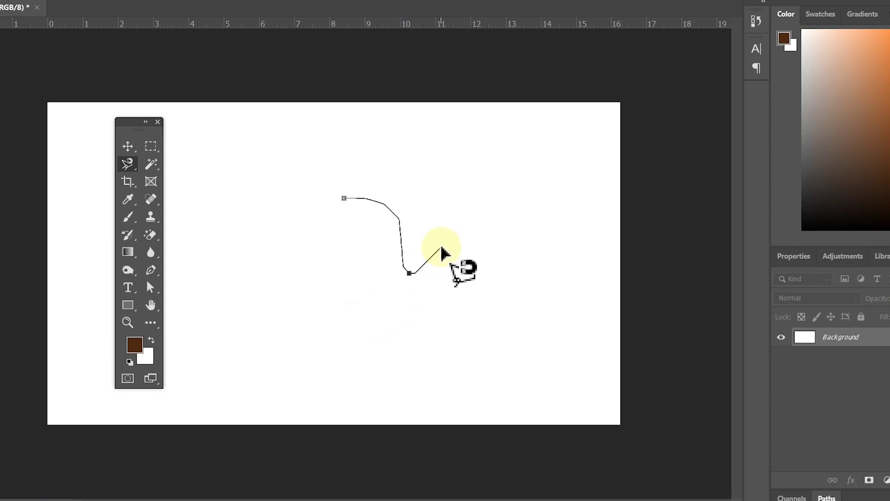
key(BackSpace)
click(423, 238)
click(345, 199)
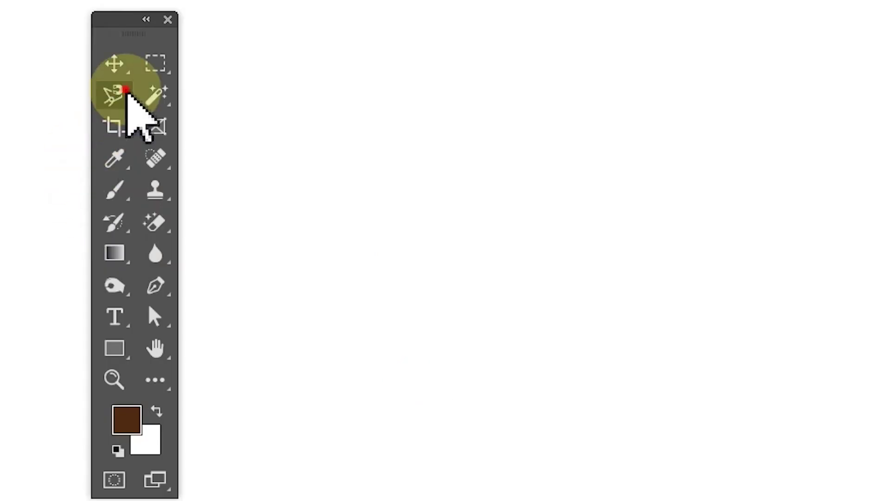
click(123, 92)
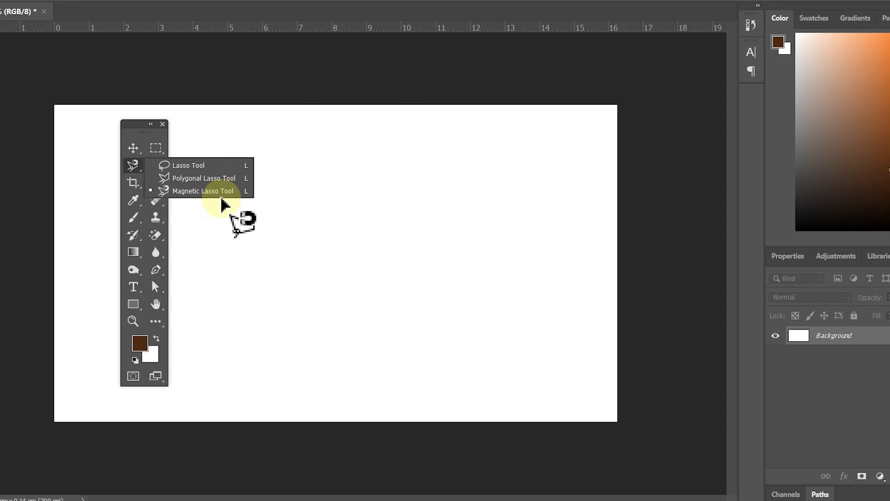
Place two Magnetic Lasso anchors, then cycle to the Polygonal Lasso with Shift+L.
click(316, 162)
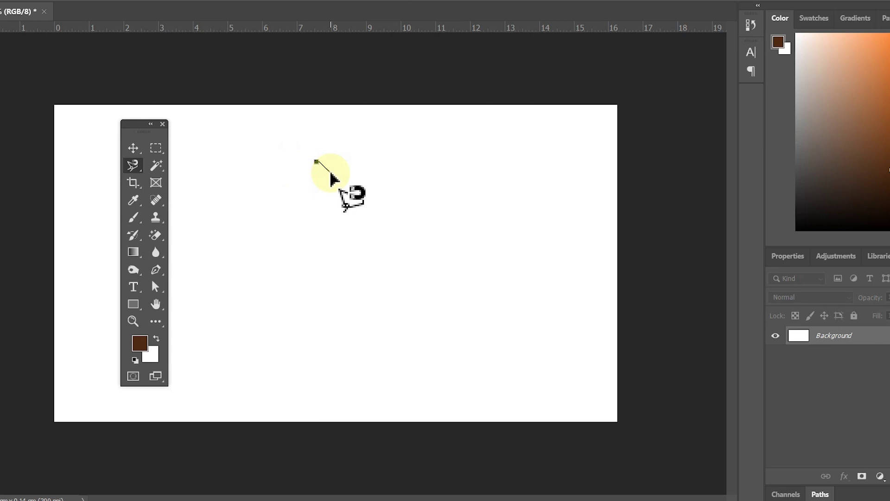
click(317, 190)
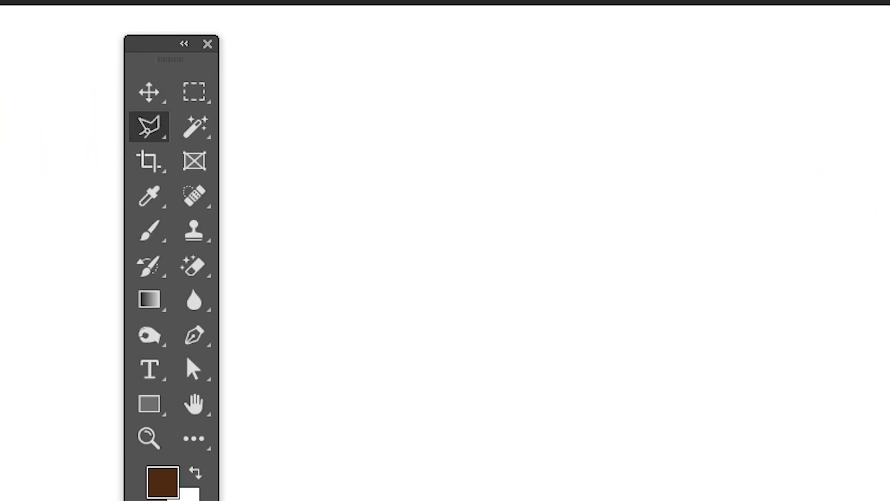
key(shift+l)
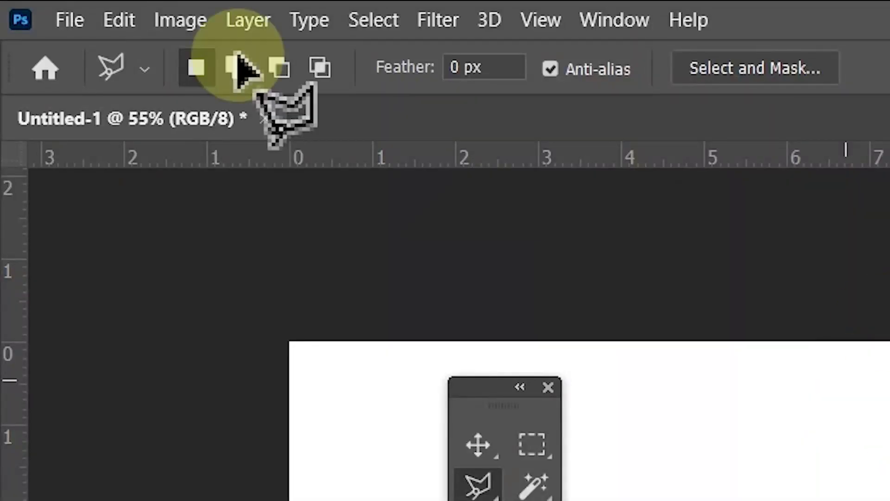
Bring up File > Open, showing the Images folder of fruit photos.
click(69, 21)
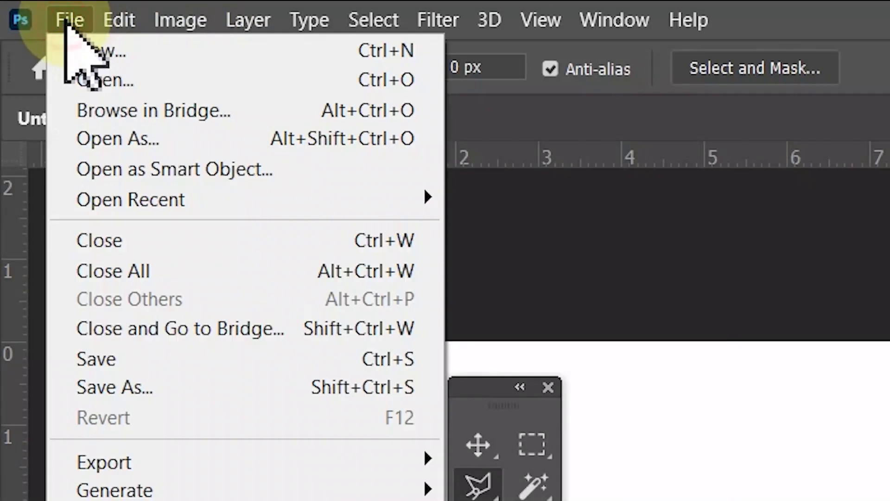
click(115, 85)
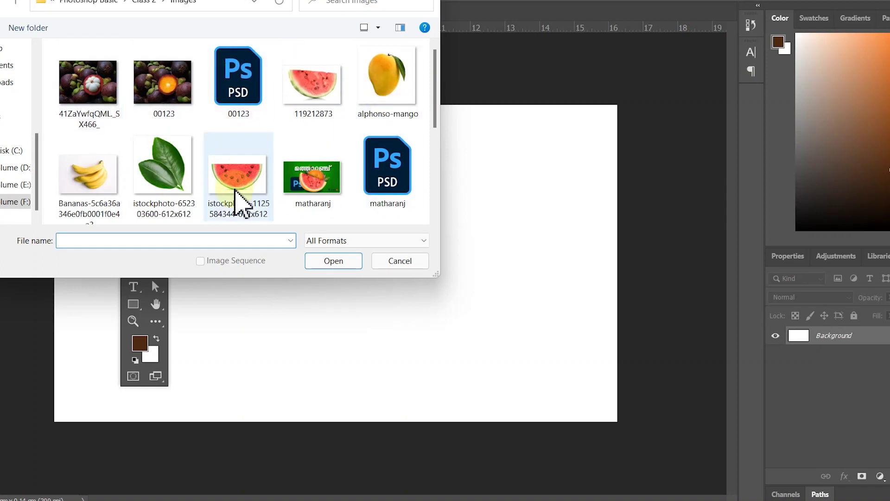
Open alphonso-mango.jpg as its own document and list the lasso variants.
double_click(394, 81)
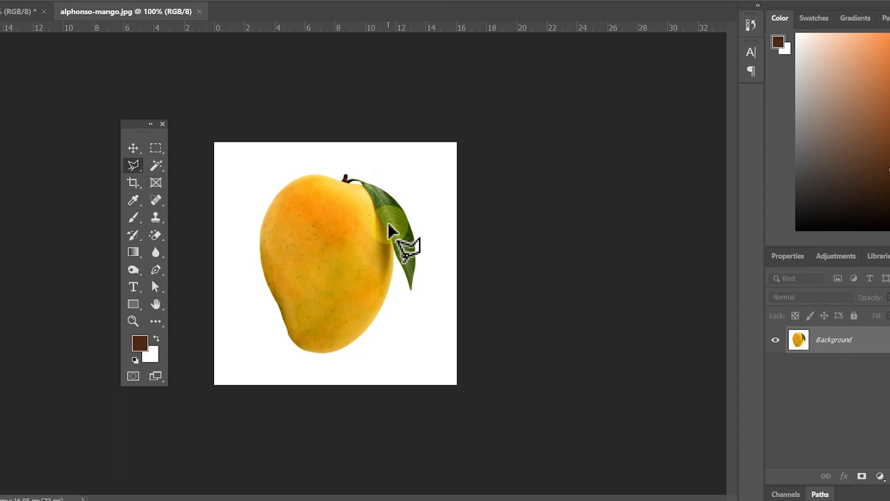
right_click(134, 168)
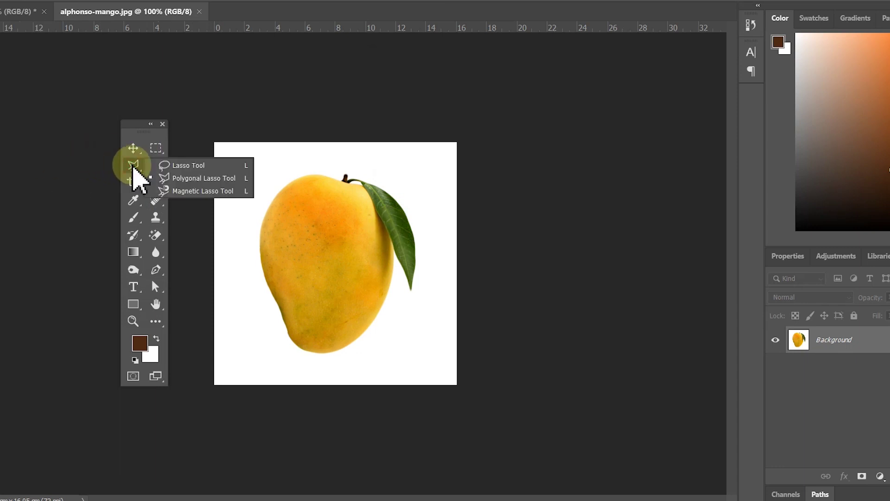
Choose the freehand Lasso and zoom the mango photo to 200%.
click(188, 165)
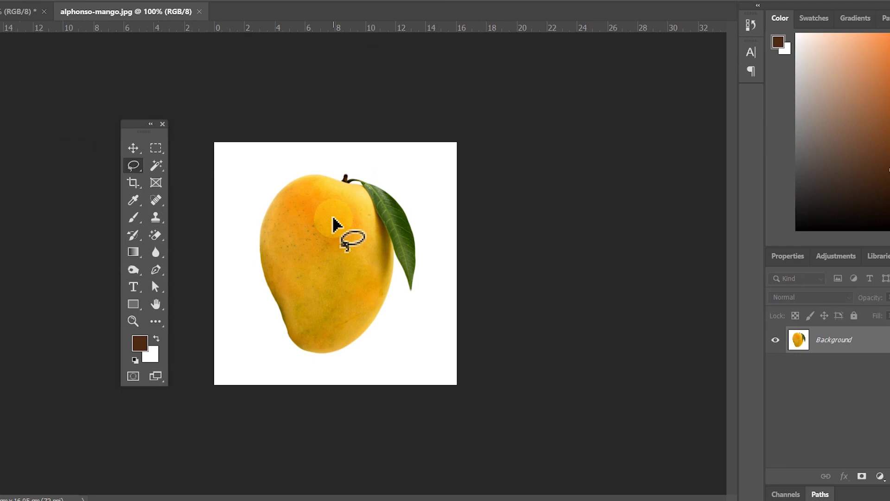
key(ctrl+plus)
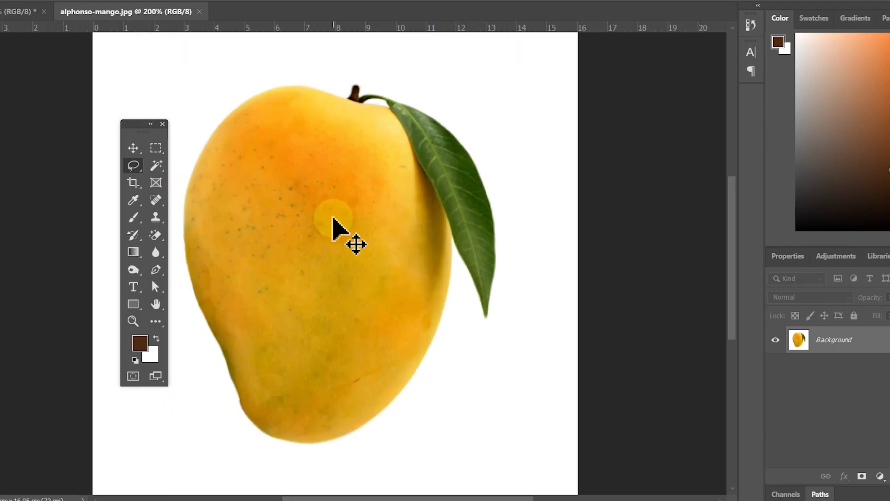
key(ctrl+plus)
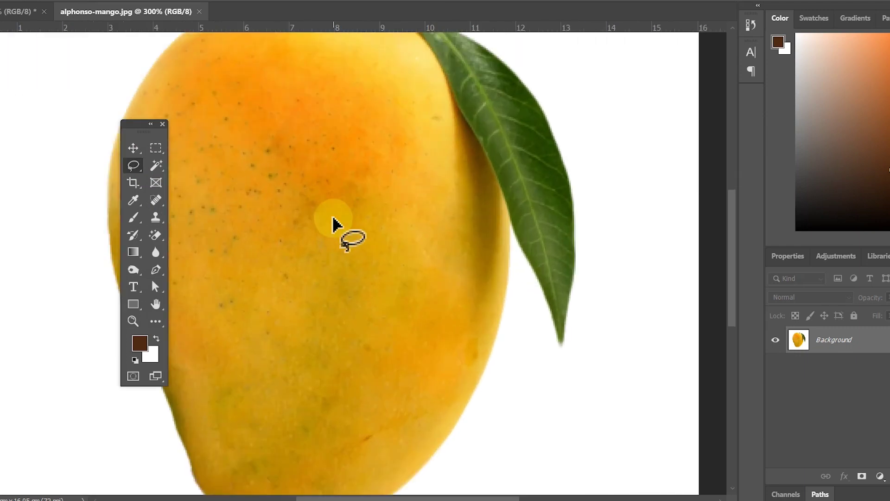
key(ctrl+minus)
key(ctrl+minus)
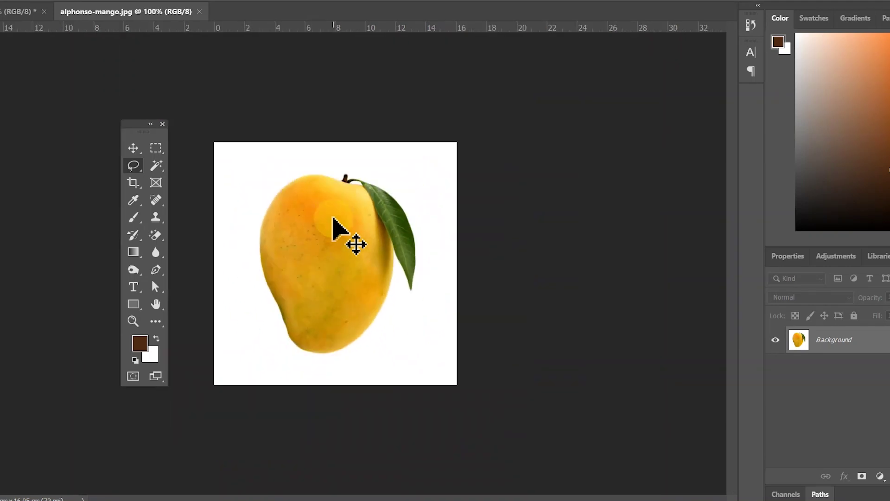
key(ctrl+minus)
key(ctrl+minus)
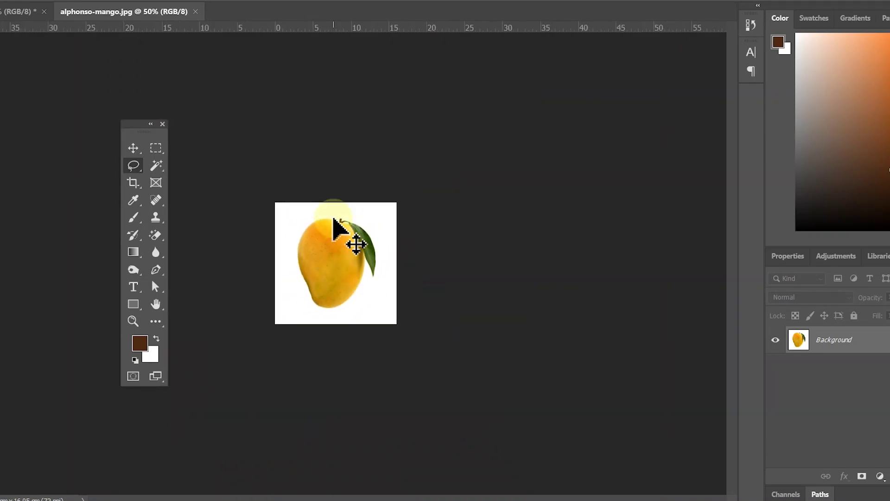
key(ctrl+plus)
key(ctrl+plus)
key(ctrl+plus)
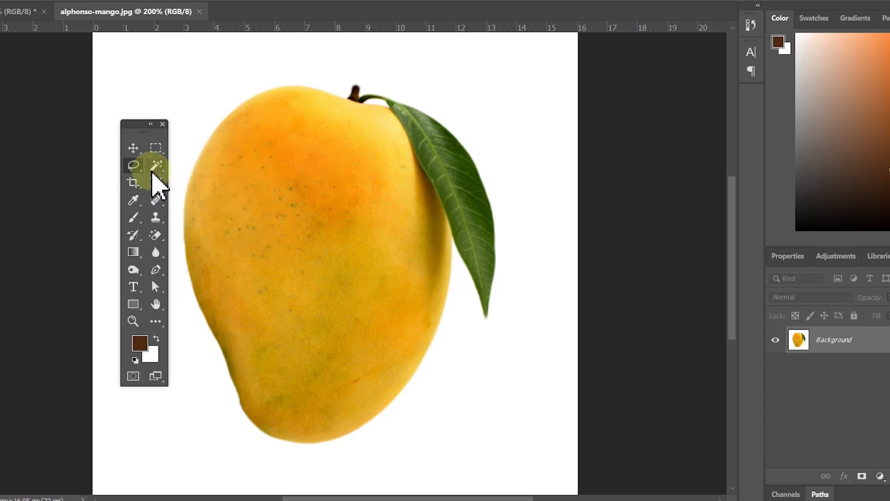
right_click(133, 166)
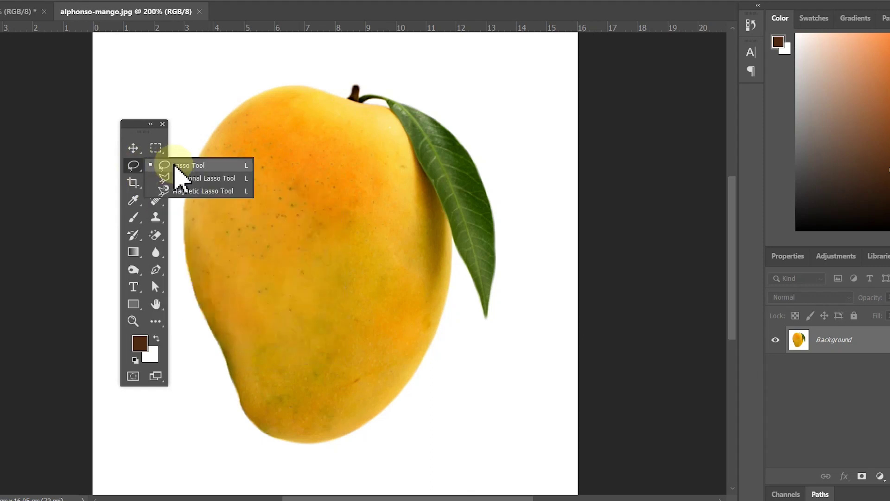
Trace the mango's upper-left edge and along the stem with the freehand Lasso.
click(176, 165)
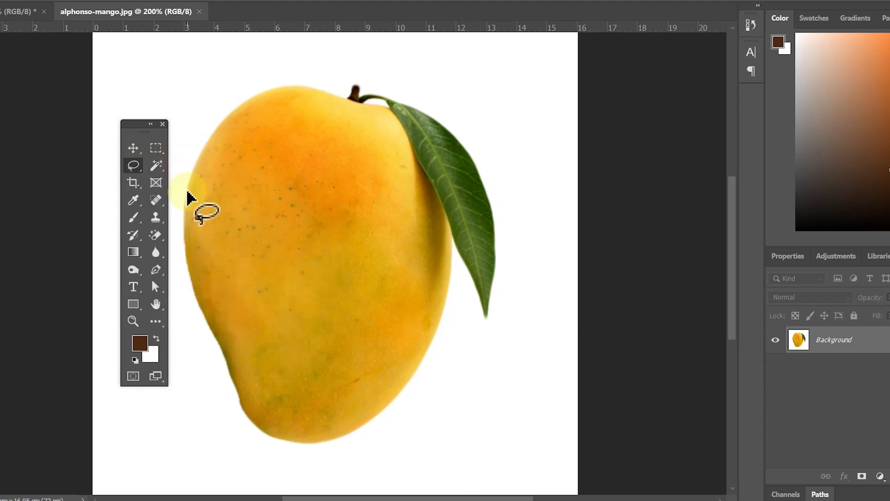
drag(195, 172, 264, 95)
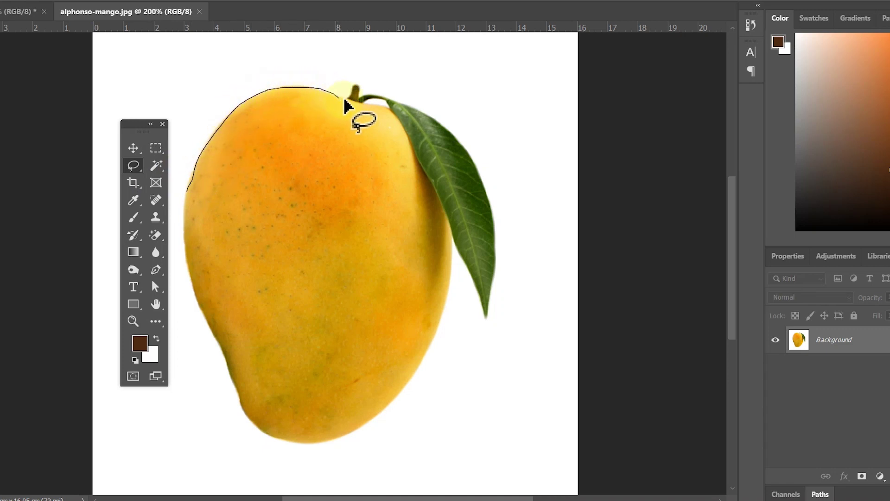
mouse_move(358, 96)
mouse_down()
mouse_move(428, 122)
mouse_move(488, 218)
mouse_move(495, 250)
mouse_move(490, 298)
mouse_move(450, 234)
mouse_move(430, 357)
mouse_move(401, 398)
mouse_move(363, 423)
mouse_move(268, 432)
mouse_move(249, 416)
mouse_move(200, 308)
mouse_move(186, 195)
mouse_up()
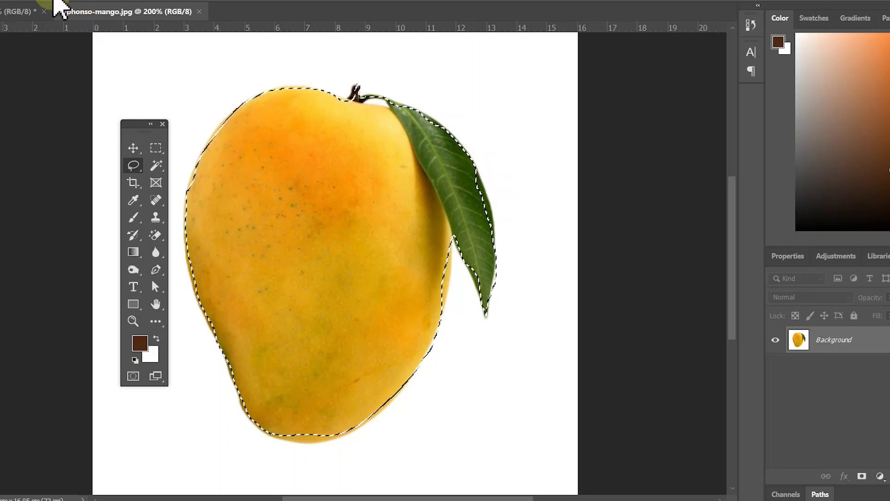
Add the leaf's right edge, its tip and the mango–leaf gap to the selection.
drag(463, 146, 478, 171)
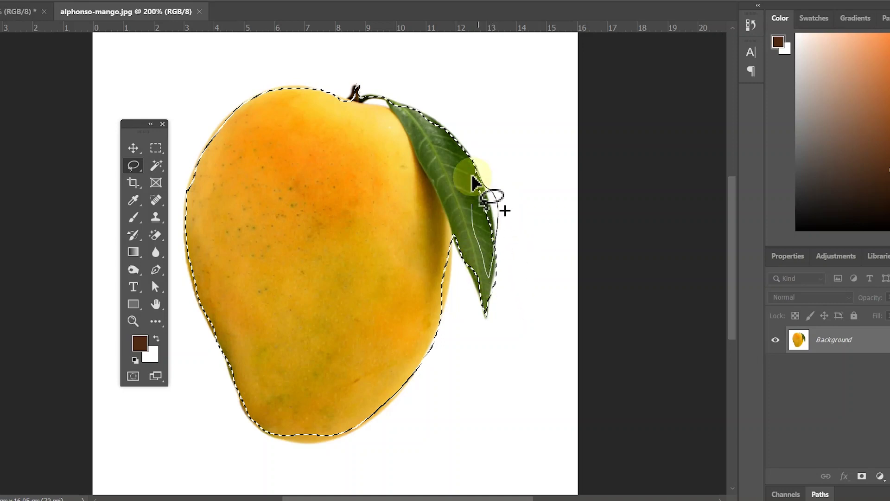
drag(483, 266, 477, 215)
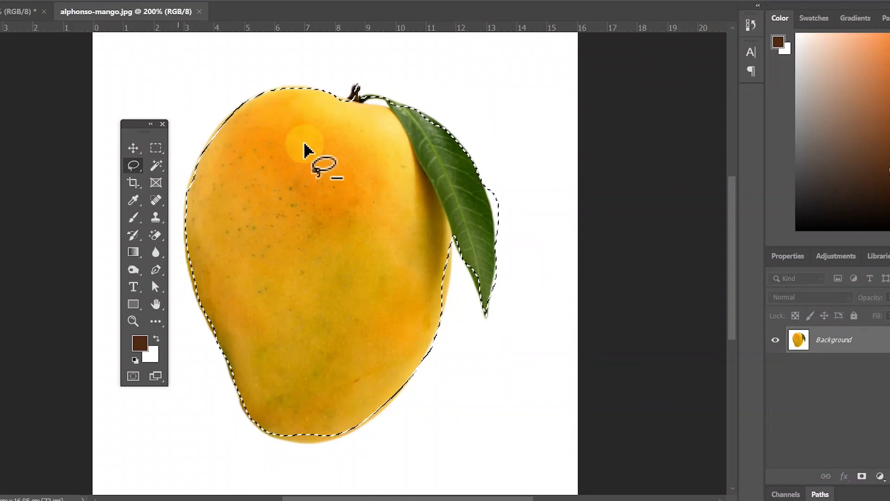
mouse_move(487, 242)
mouse_down()
mouse_move(492, 250)
mouse_move(494, 235)
mouse_up()
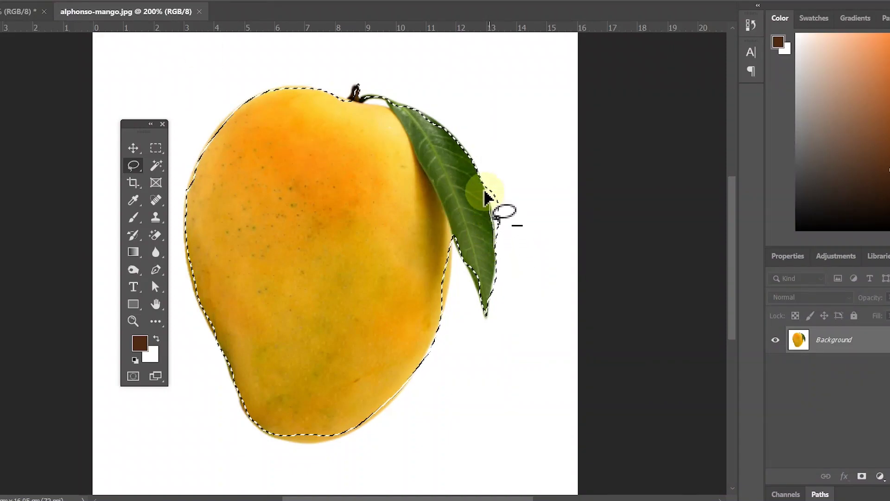
mouse_move(482, 173)
mouse_down()
mouse_move(530, 201)
mouse_move(516, 254)
mouse_up()
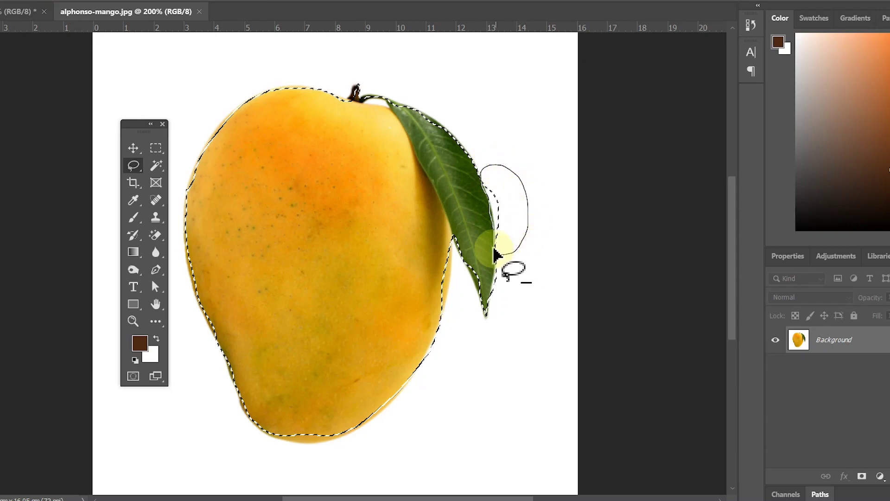
drag(494, 290, 491, 290)
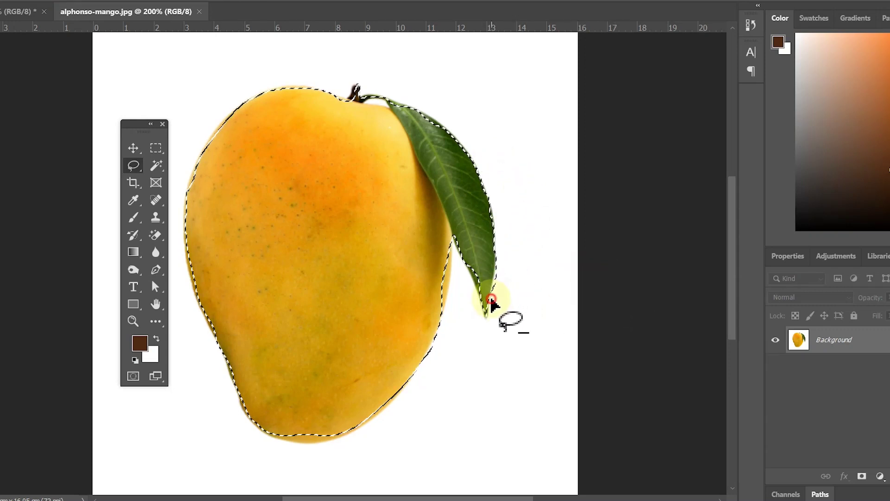
drag(508, 292, 508, 294)
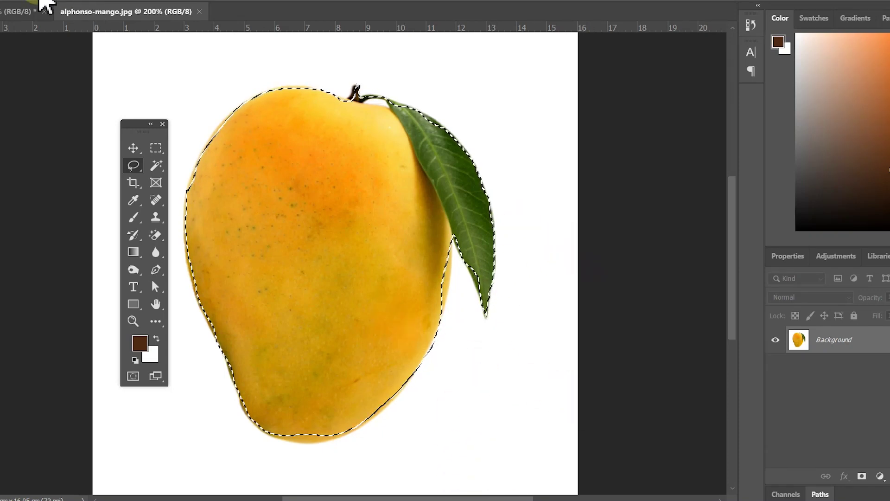
mouse_move(482, 297)
mouse_down()
mouse_move(449, 240)
mouse_move(452, 259)
mouse_up()
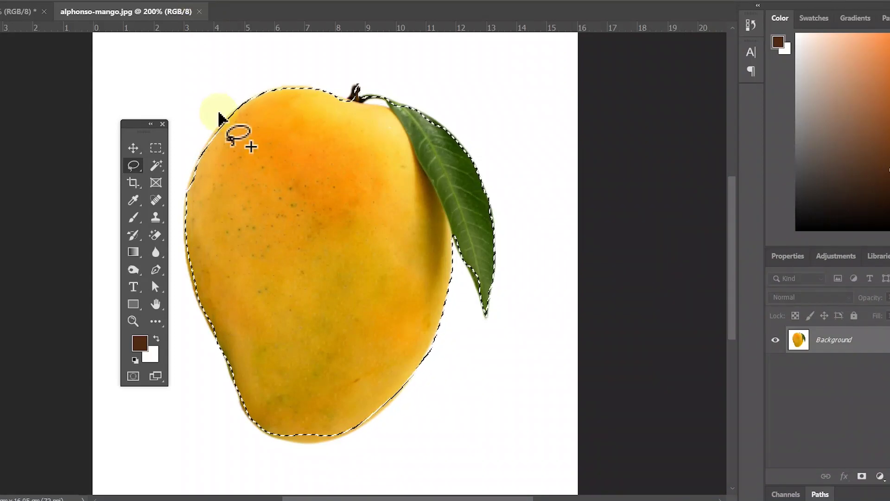
Drag the selected mango downward with the Move tool, then deselect it.
click(133, 149)
mouse_move(318, 209)
mouse_down()
mouse_move(328, 333)
mouse_move(309, 249)
mouse_up()
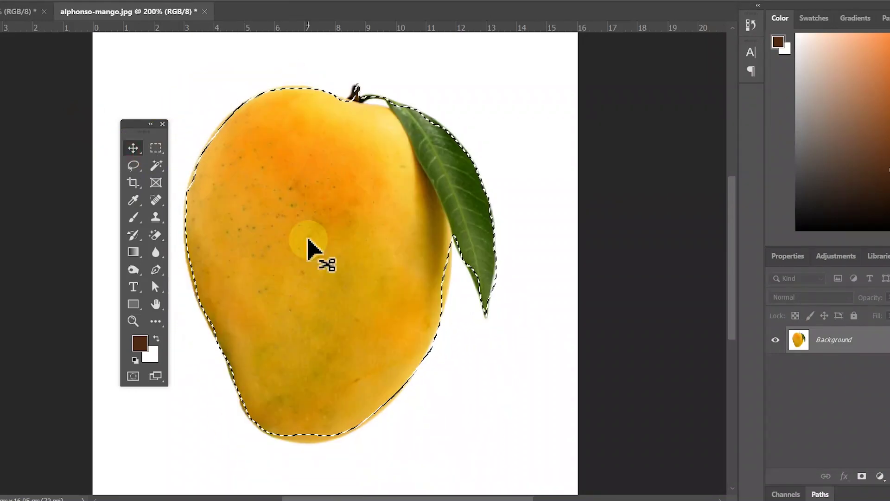
key(ctrl+d)
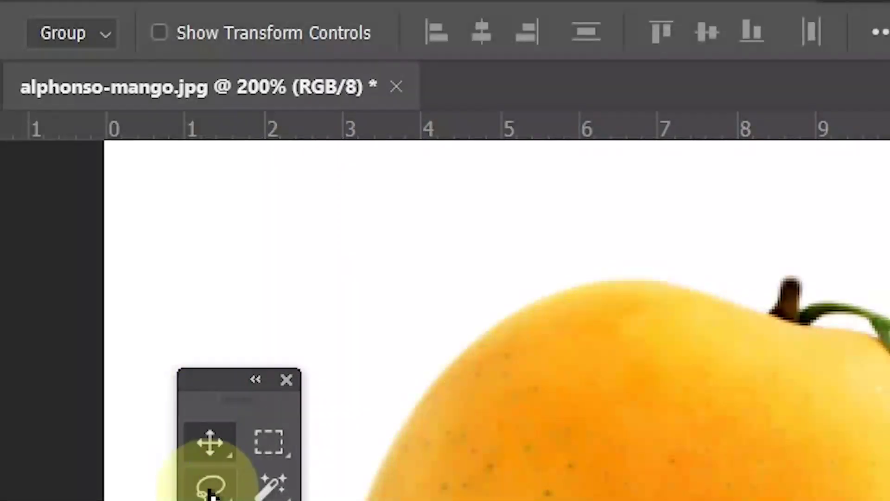
Lasso a feathered patch on the mango's upper left, move it down-right, then undo and deselect.
click(210, 491)
click(216, 29)
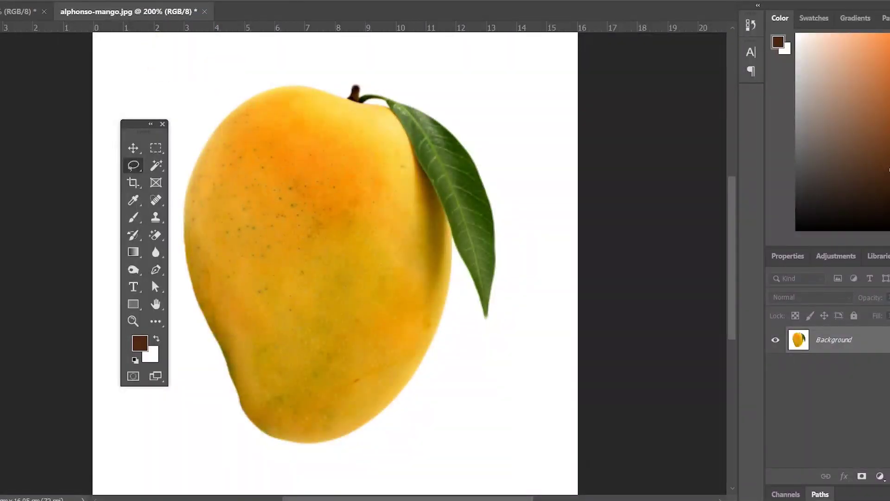
mouse_move(234, 194)
mouse_down()
mouse_move(238, 172)
mouse_move(237, 182)
mouse_up()
mouse_move(314, 225)
mouse_down()
mouse_move(452, 382)
mouse_move(548, 397)
mouse_up()
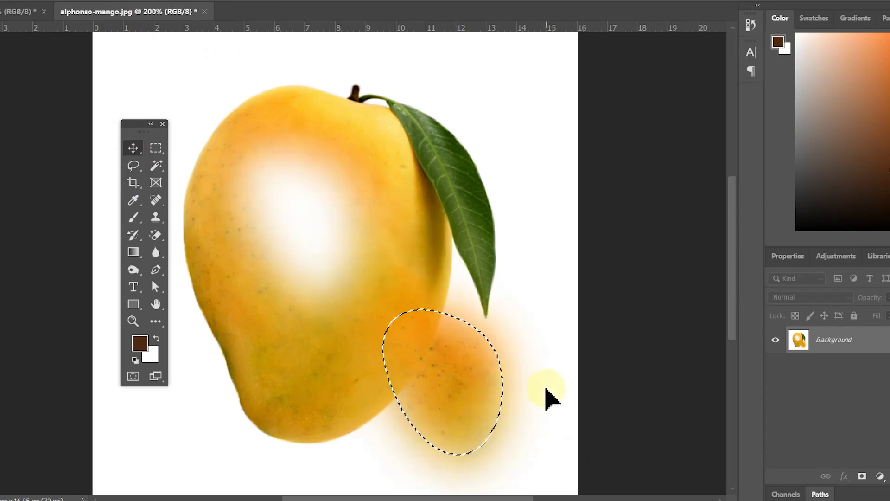
key(ctrl+z)
key(ctrl+d)
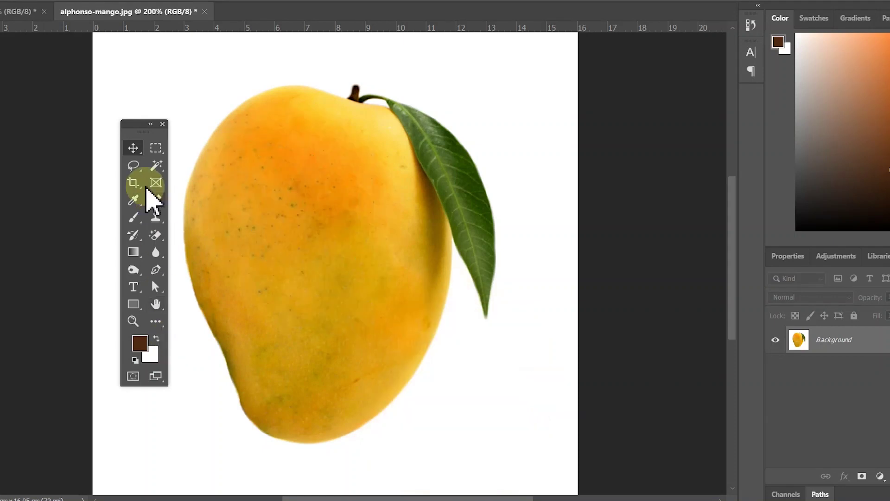
With the Polygonal Lasso, outline the mango's left edge and across its top.
click(135, 167)
click(185, 173)
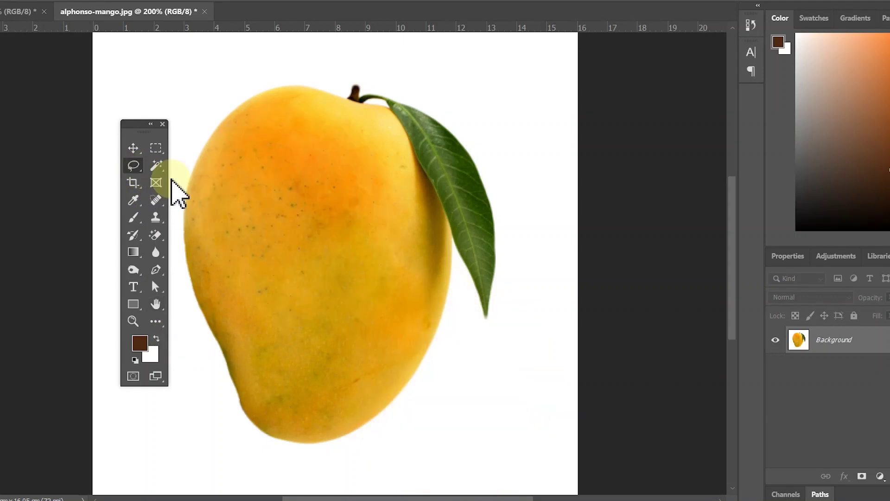
click(185, 206)
click(188, 188)
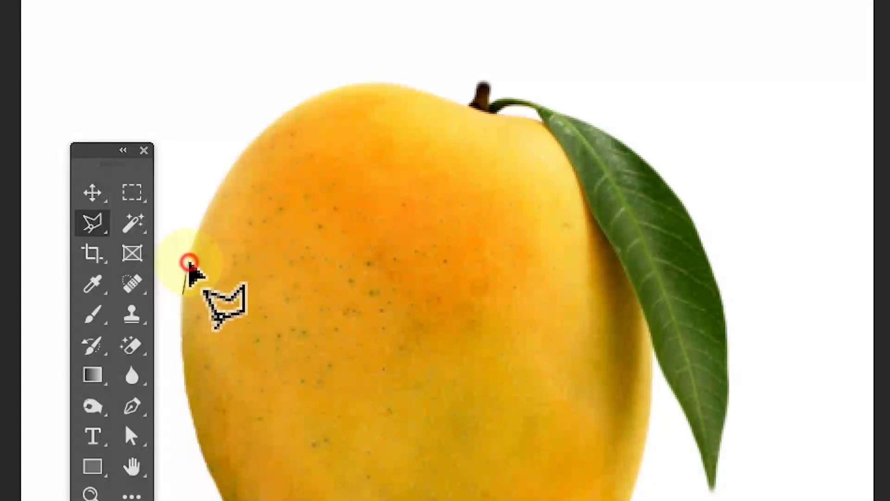
click(199, 228)
click(214, 197)
click(242, 163)
click(270, 124)
click(292, 111)
click(328, 90)
click(366, 86)
Carry the polygon past the stem, down the right side and back across to close it.
click(387, 86)
click(430, 94)
click(475, 107)
click(537, 131)
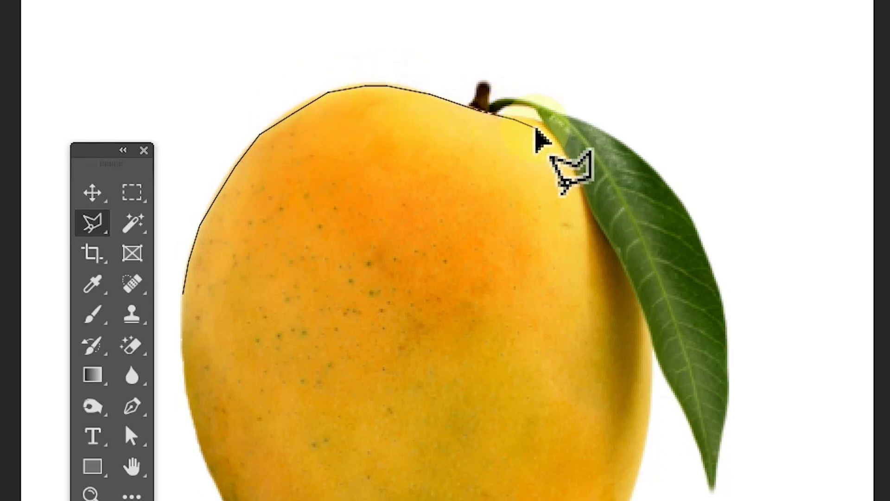
click(519, 252)
click(476, 355)
click(334, 434)
click(246, 389)
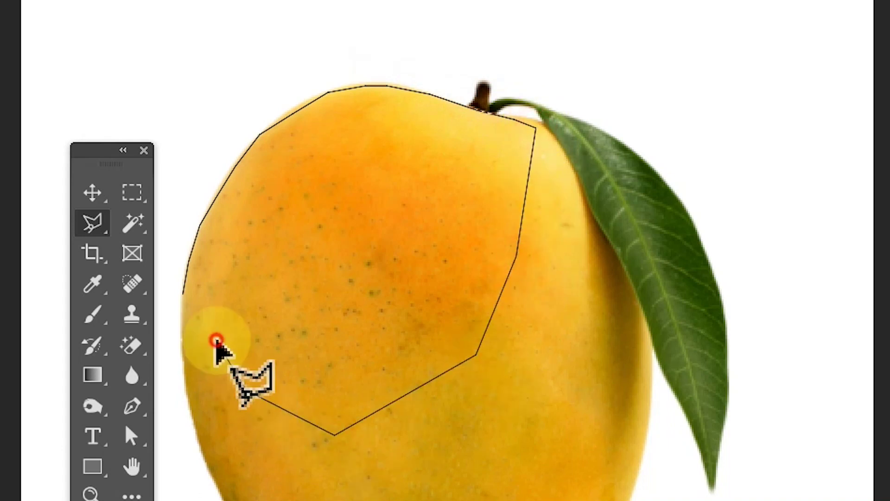
click(185, 298)
Drag the cut piece down-right, undo, deselect, and return to the Polygonal Lasso.
click(133, 147)
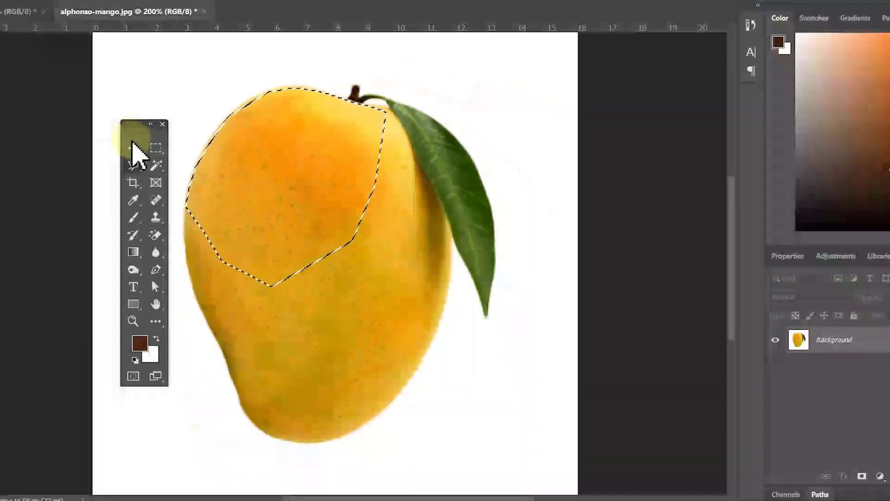
drag(253, 190, 403, 330)
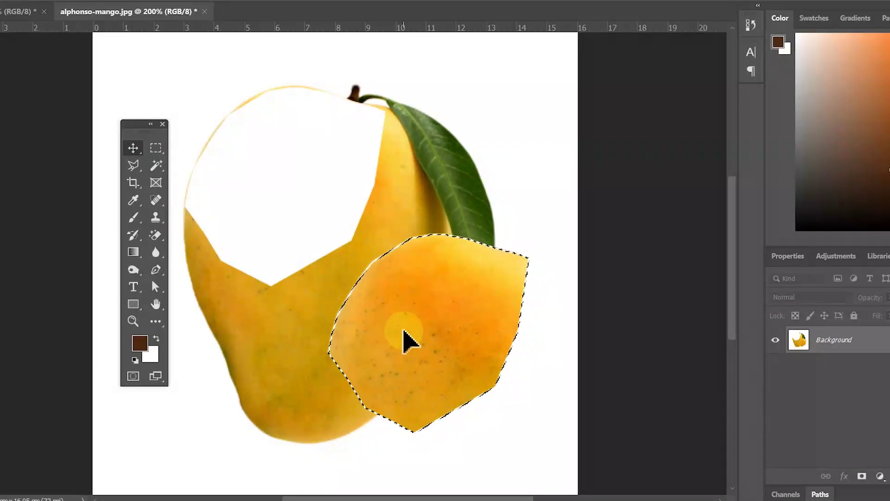
key(ctrl+z)
key(ctrl+d)
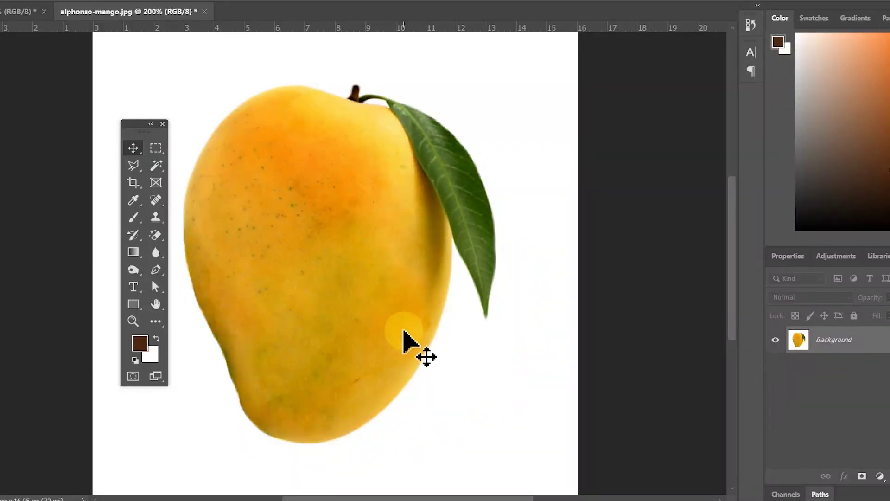
click(133, 165)
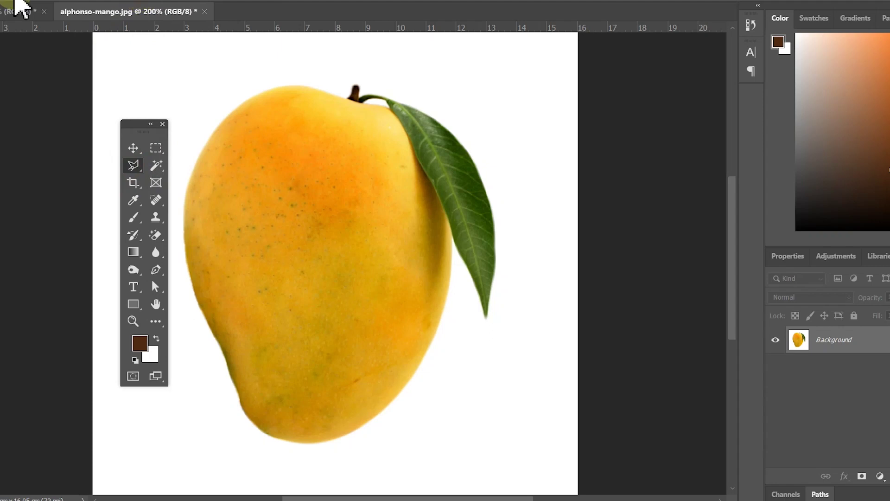
click(280, 117)
click(230, 155)
click(223, 224)
click(241, 300)
click(304, 345)
click(372, 292)
click(371, 186)
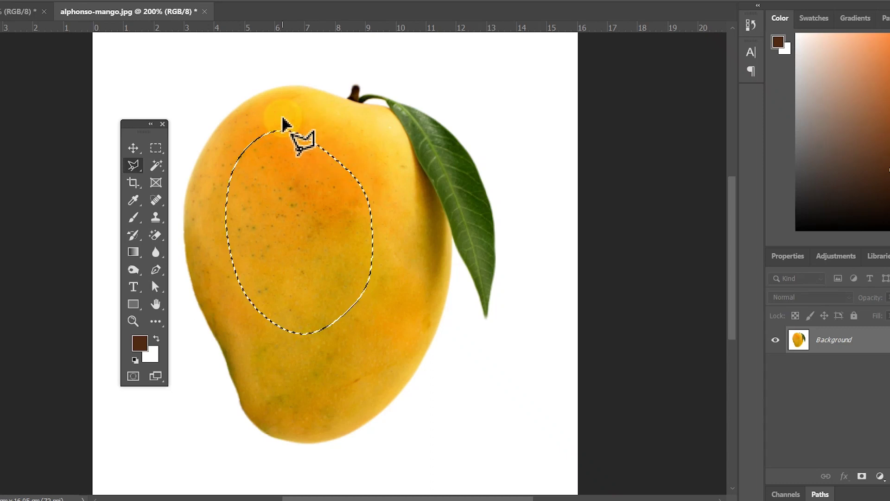
click(248, 250)
click(133, 148)
mouse_move(357, 283)
mouse_down()
mouse_move(448, 345)
mouse_move(335, 236)
mouse_move(327, 261)
mouse_up()
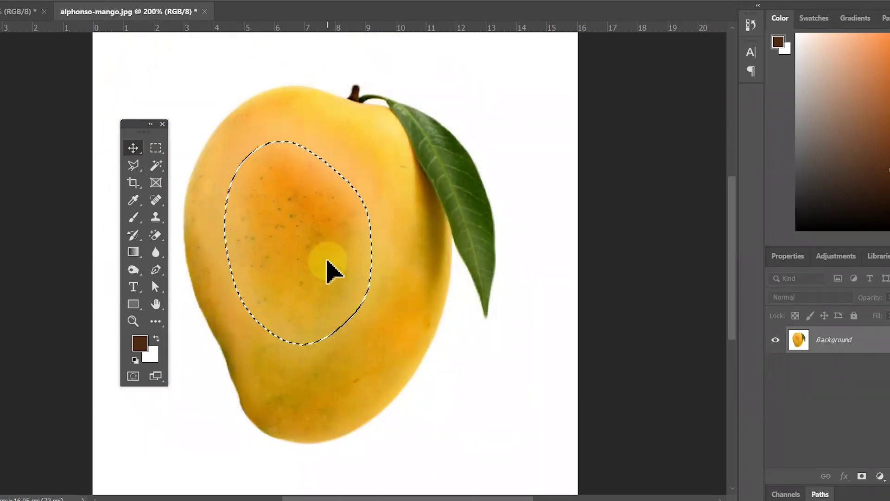
key(shift+Up)
key(ctrl+d)
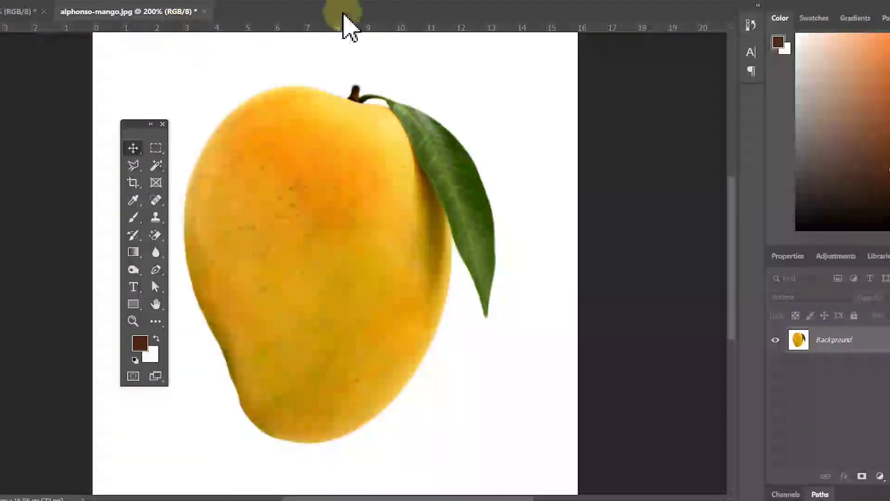
click(751, 25)
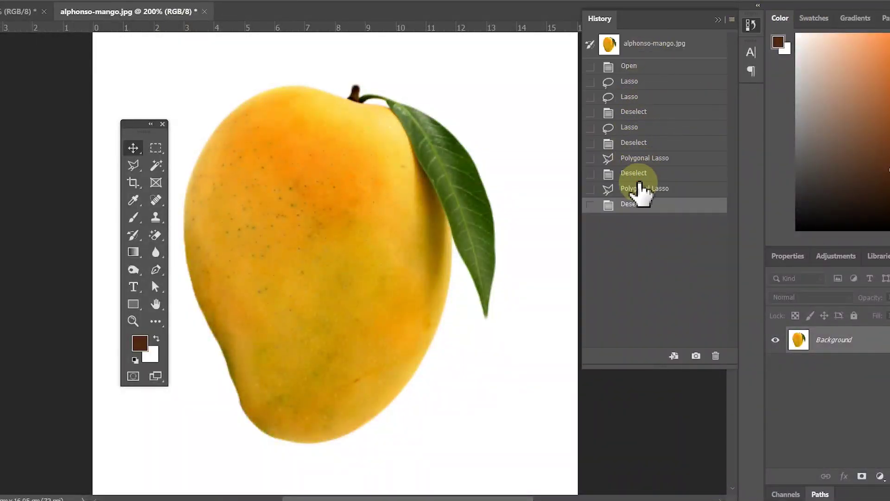
Revert to the opening History snapshot and switch to the Magnetic Lasso Tool.
click(627, 130)
click(621, 66)
click(622, 49)
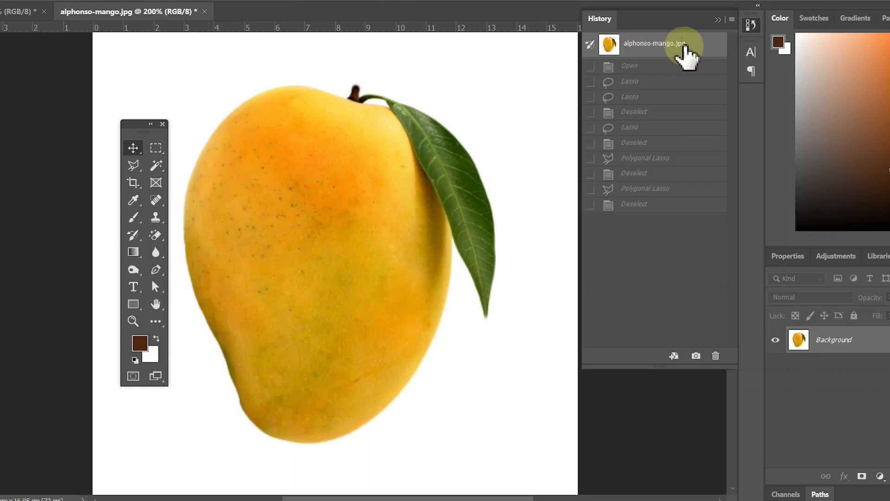
click(717, 19)
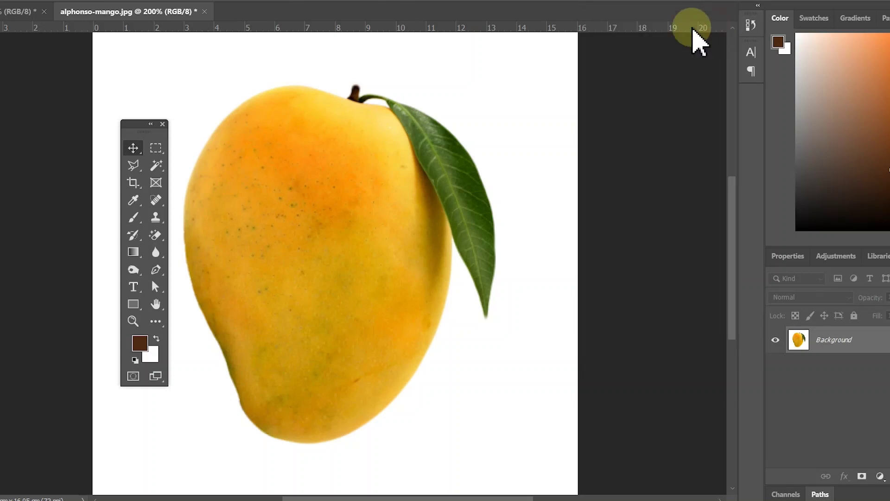
right_click(136, 167)
click(185, 191)
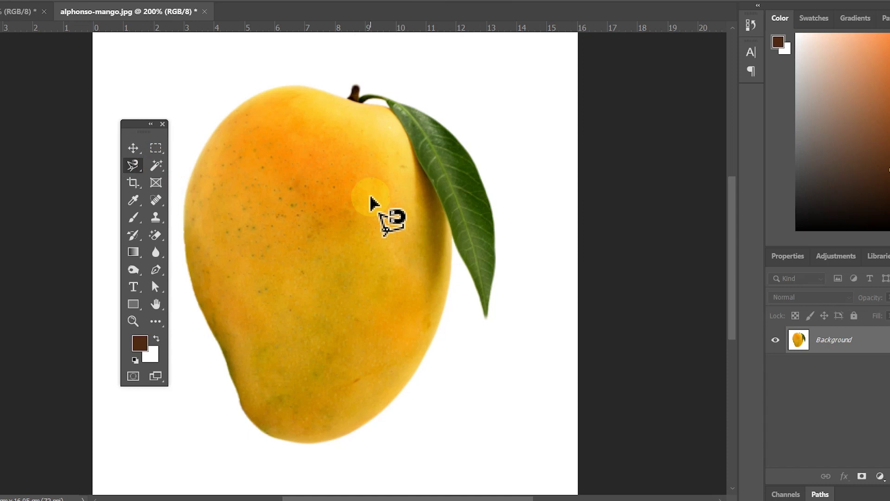
Trace the mango, stem and leaf with Magnetic Lasso anchors and close at the start point.
click(184, 246)
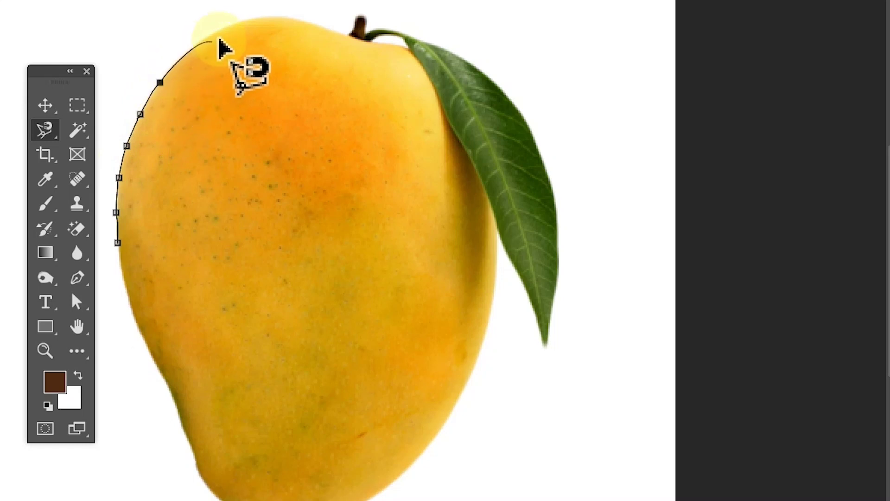
click(347, 36)
click(355, 16)
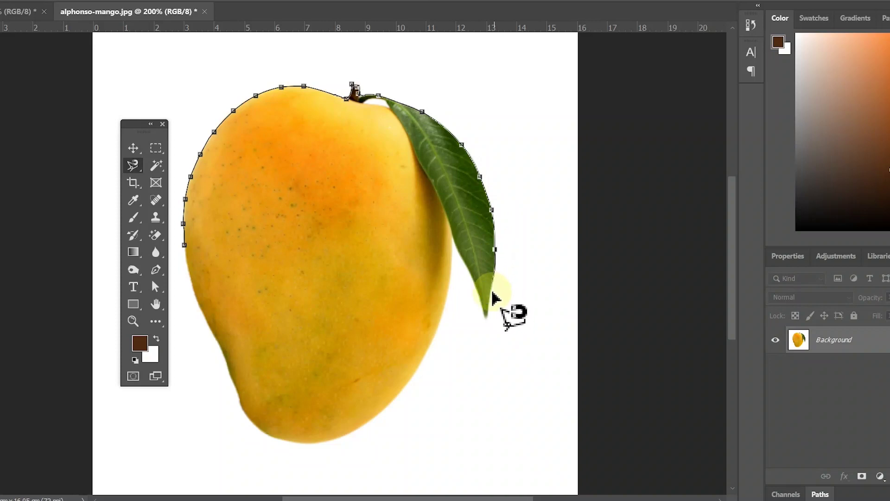
click(487, 318)
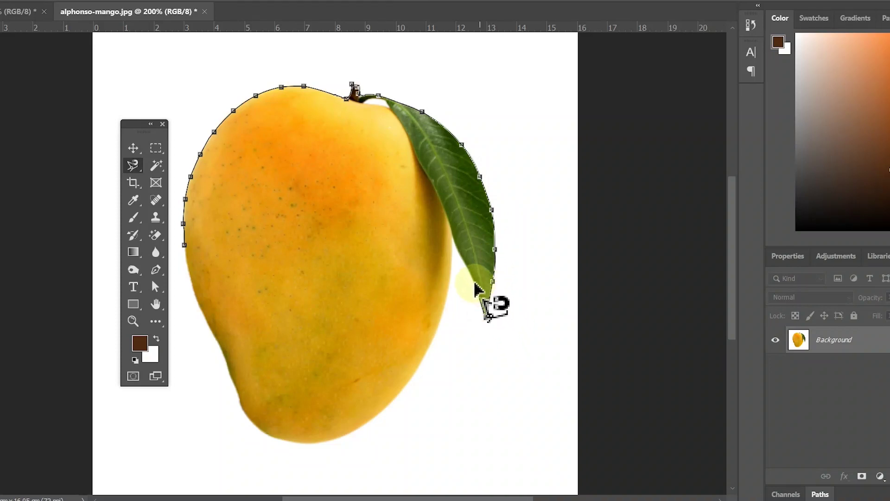
click(451, 237)
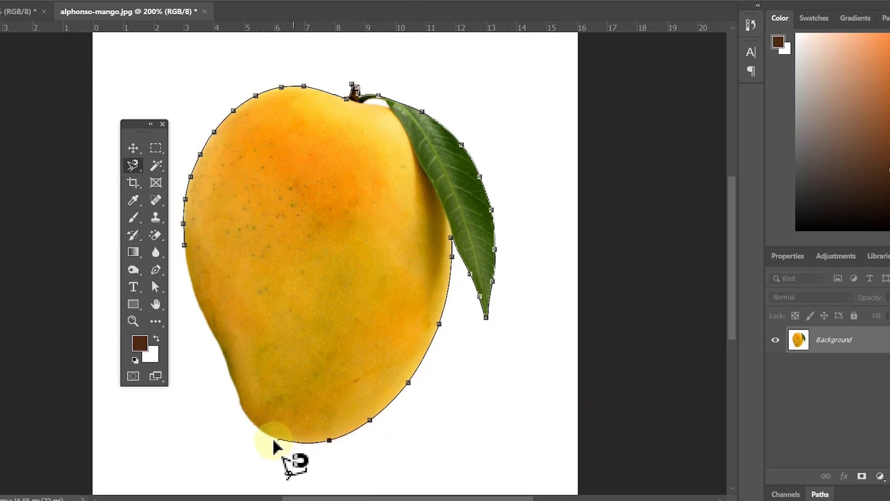
click(185, 246)
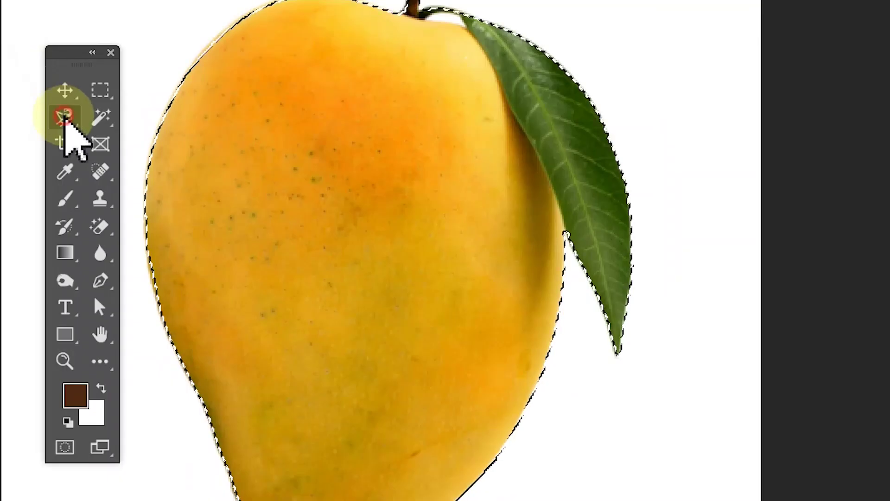
Show the lasso tool variants while the mango selection stays active.
right_click(133, 165)
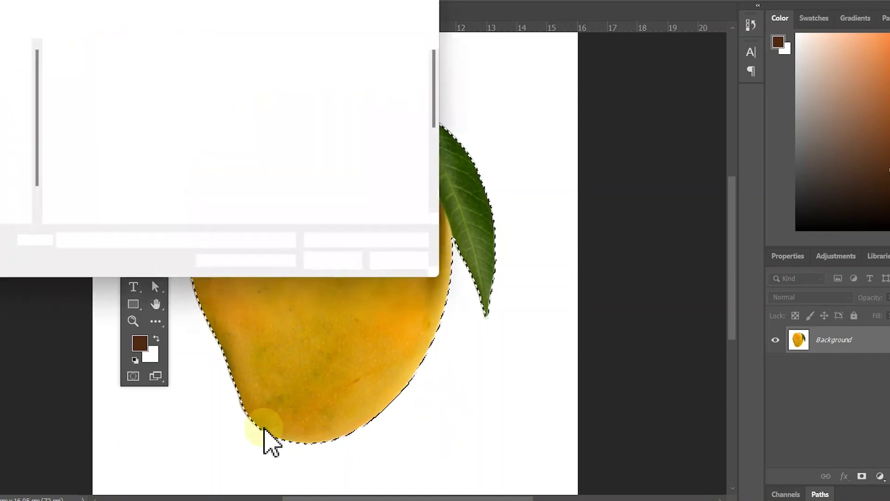
Open 41ZaYwfqQML_SX466_.jpg and zoom it to 200%.
click(97, 118)
double_click(93, 88)
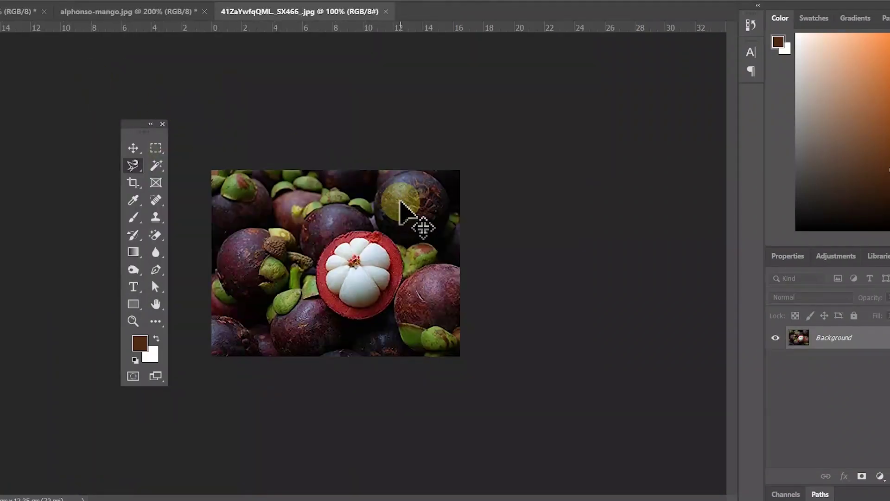
key(ctrl+plus)
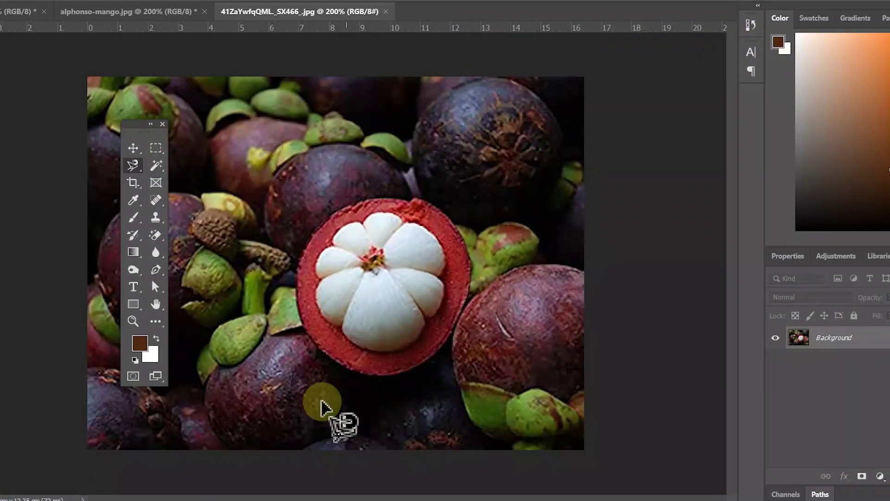
click(330, 299)
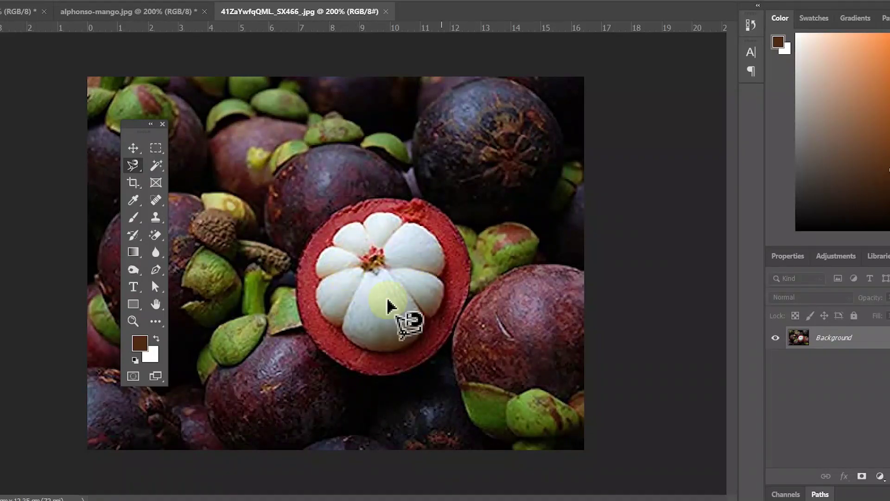
key(ctrl+o)
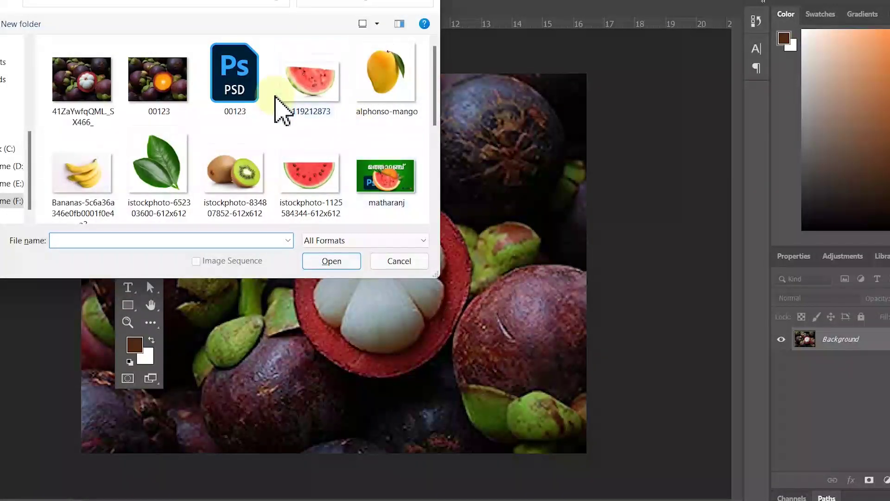
scroll(280, 103, down, 1)
double_click(247, 181)
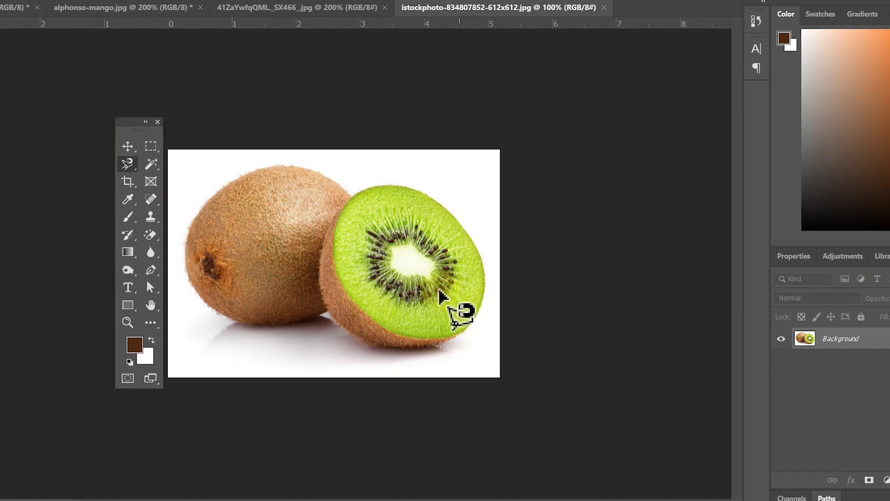
scroll(438, 288, up, 1)
scroll(438, 287, up, 1)
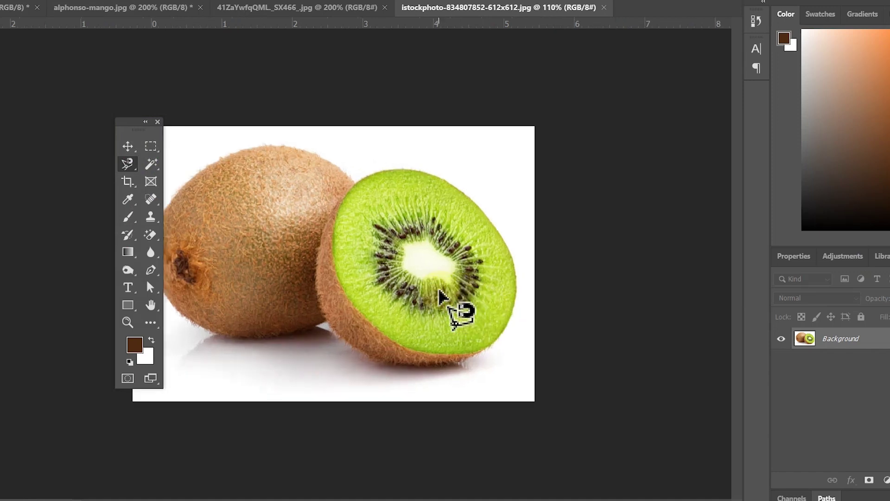
scroll(439, 292, up, 1)
scroll(439, 292, up, 1)
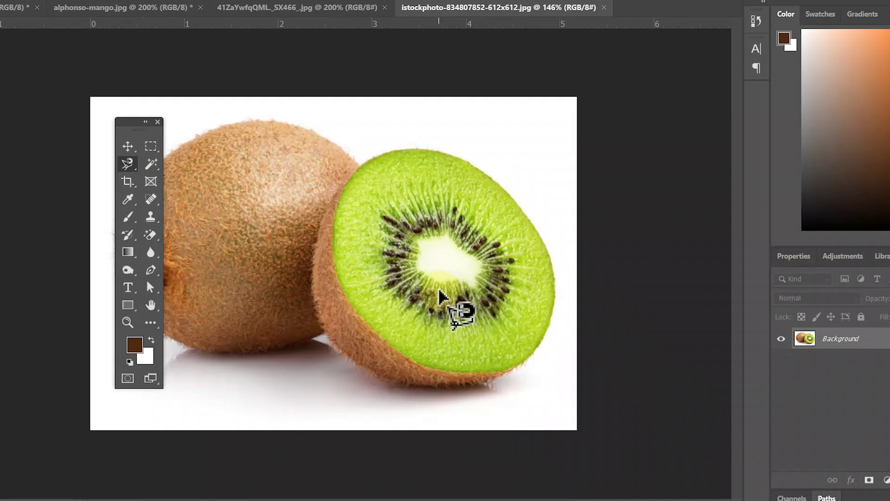
scroll(440, 296, up, 1)
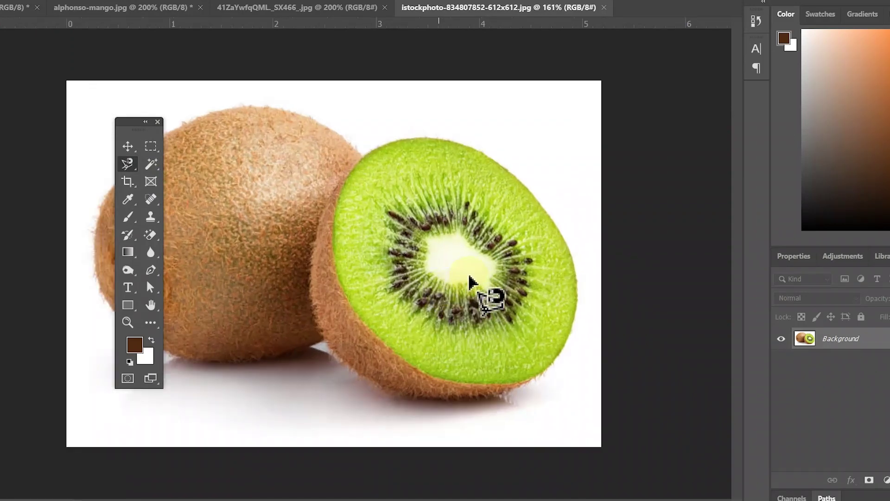
scroll(469, 280, up, 2)
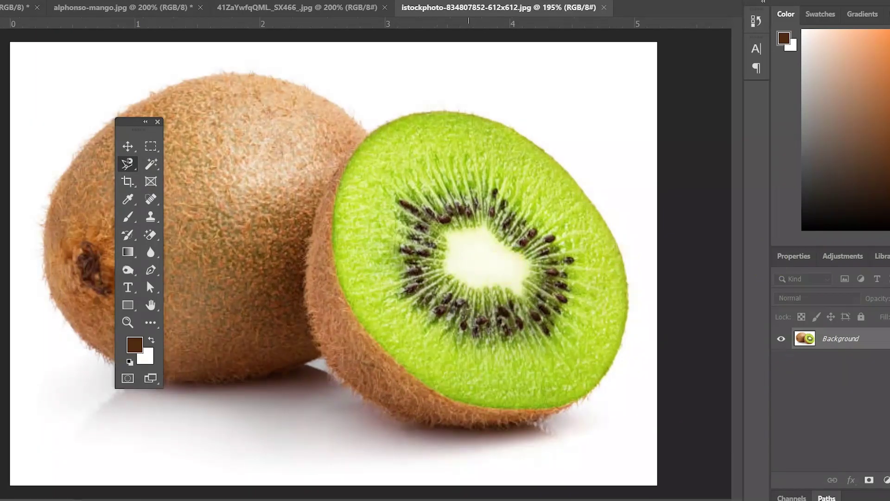
right_click(134, 168)
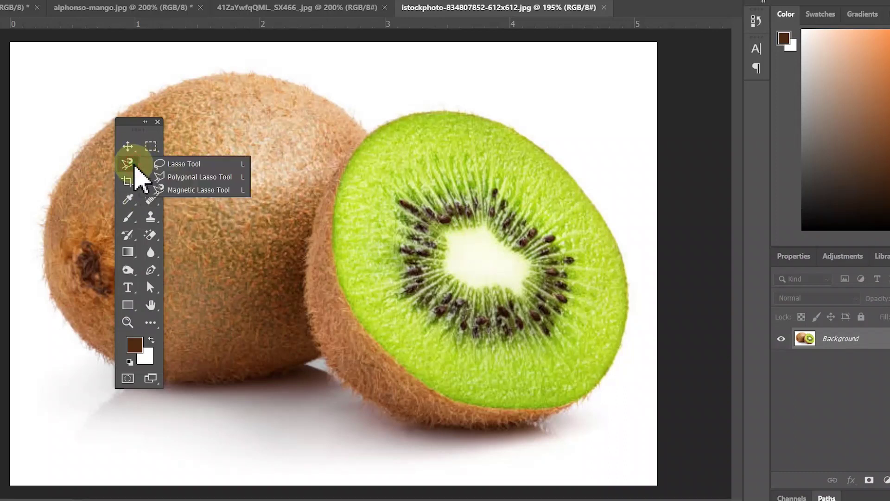
Use the Lasso Tool to draw a freehand loop around the kiwi flesh inside the rind.
click(185, 164)
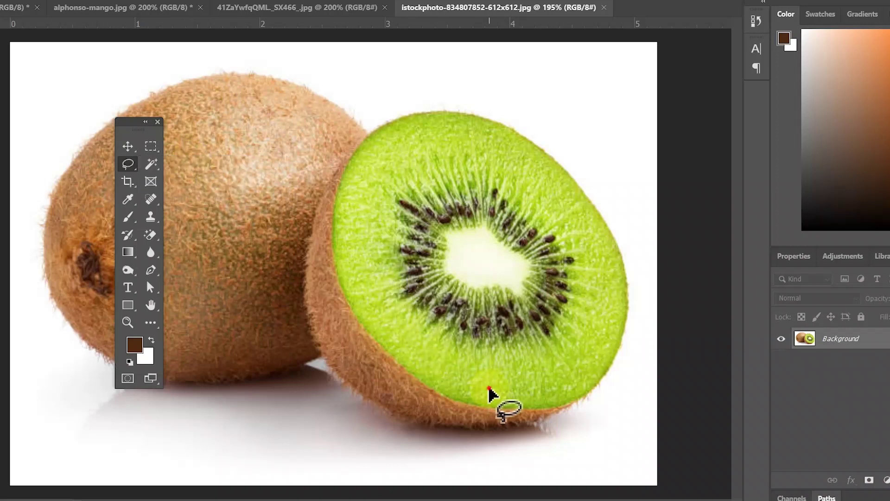
mouse_move(488, 388)
mouse_down()
mouse_move(403, 351)
mouse_move(371, 310)
mouse_move(362, 271)
mouse_up()
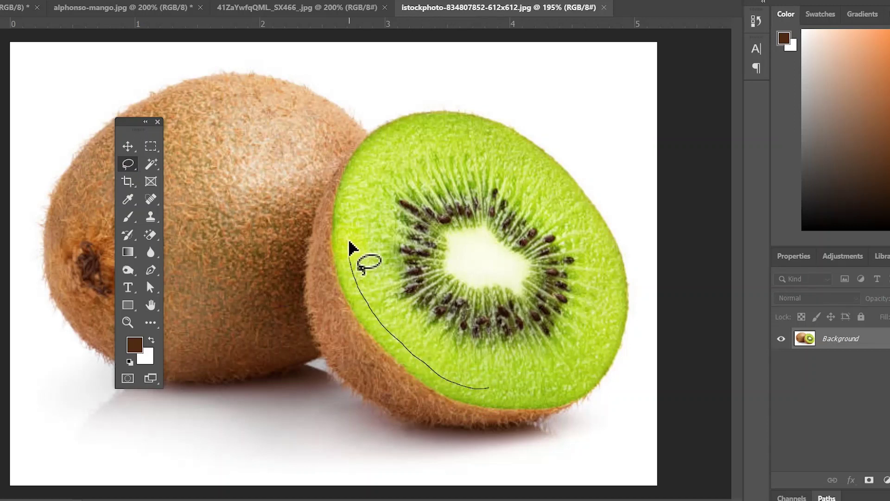
mouse_move(349, 227)
mouse_down()
mouse_move(377, 145)
mouse_move(421, 129)
mouse_move(495, 135)
mouse_move(524, 150)
mouse_up()
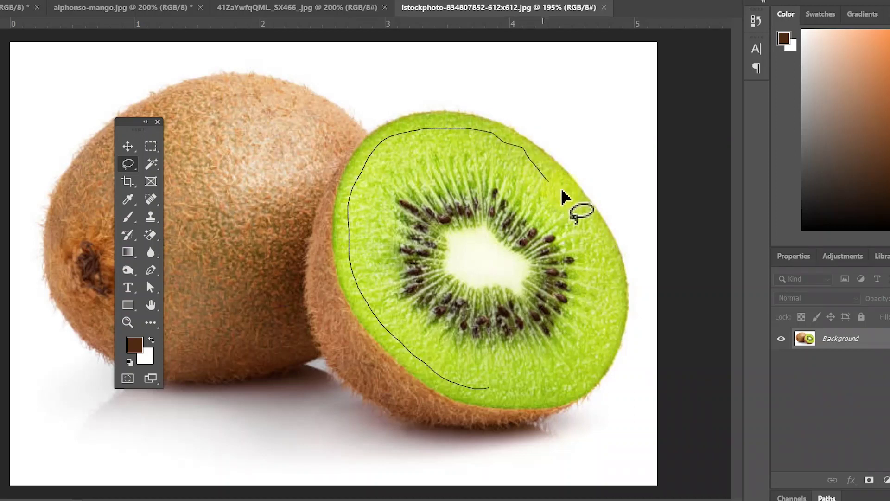
drag(578, 212, 592, 233)
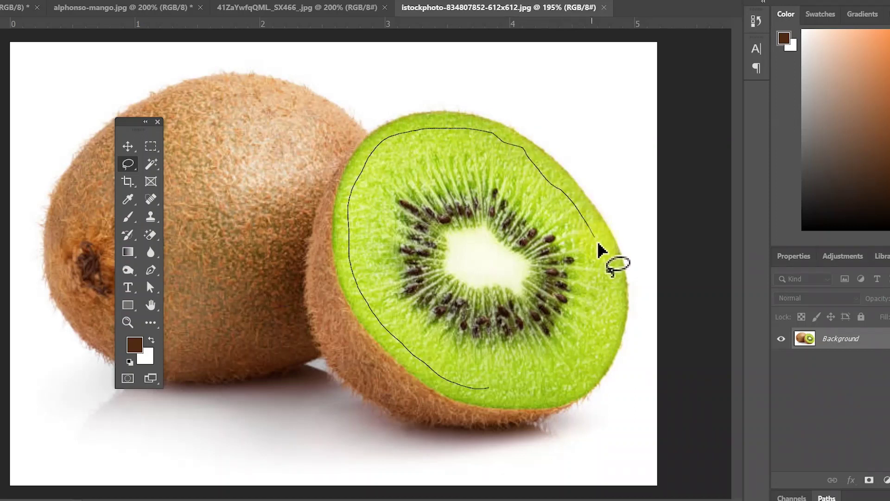
mouse_move(614, 320)
mouse_down()
mouse_move(607, 343)
mouse_move(560, 395)
mouse_move(542, 402)
mouse_move(478, 390)
mouse_up()
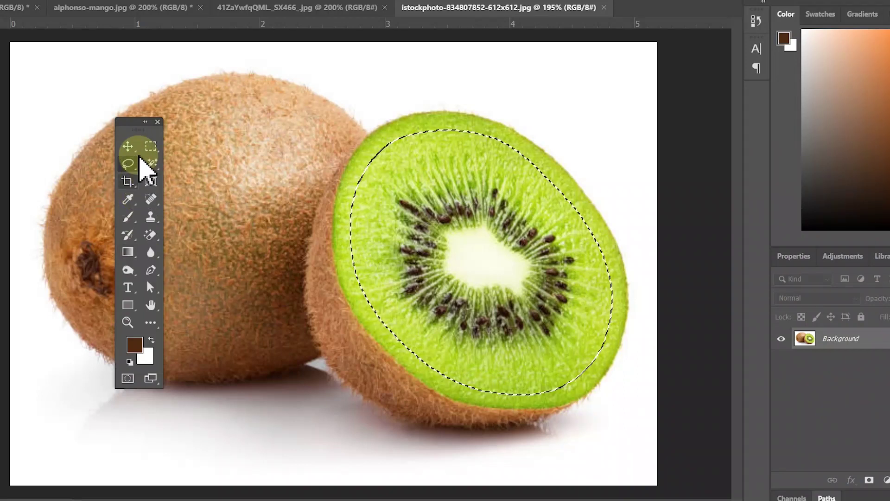
key(ctrl+z)
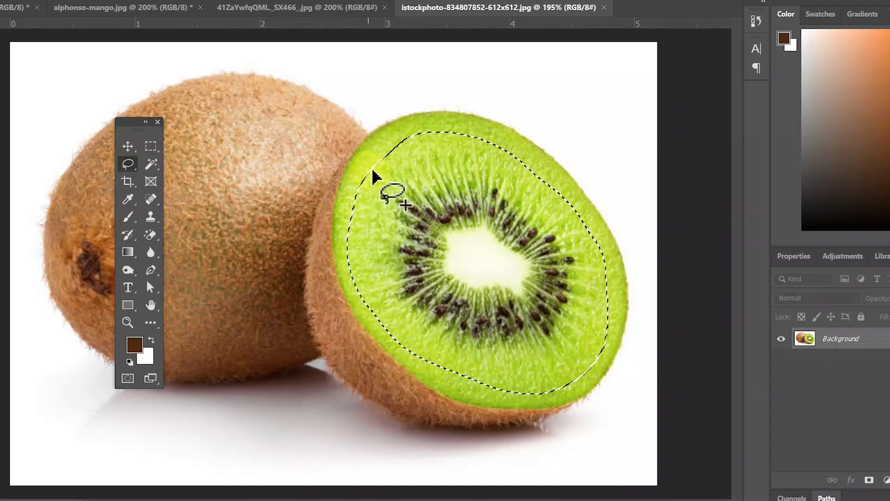
Drag the kiwi flesh up-left with the Move tool and switch to the mangosteen photo.
click(120, 144)
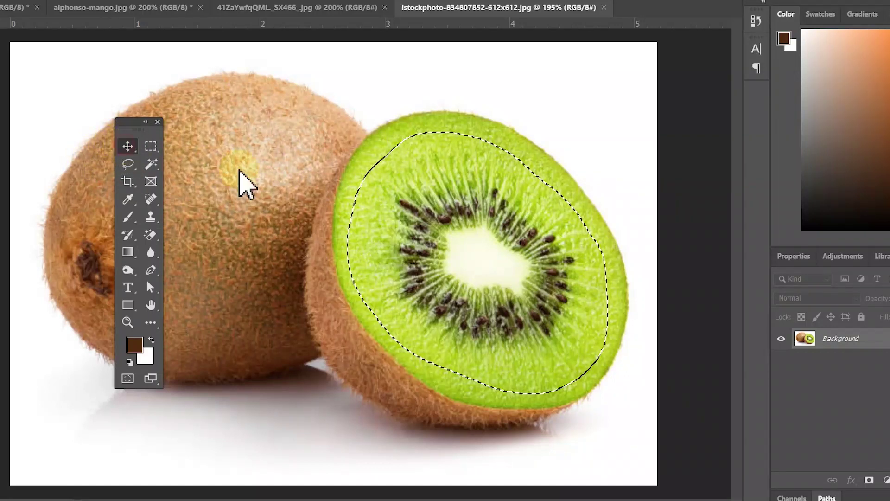
mouse_move(556, 303)
mouse_down()
mouse_move(290, 98)
mouse_move(260, 37)
mouse_move(266, 19)
mouse_up()
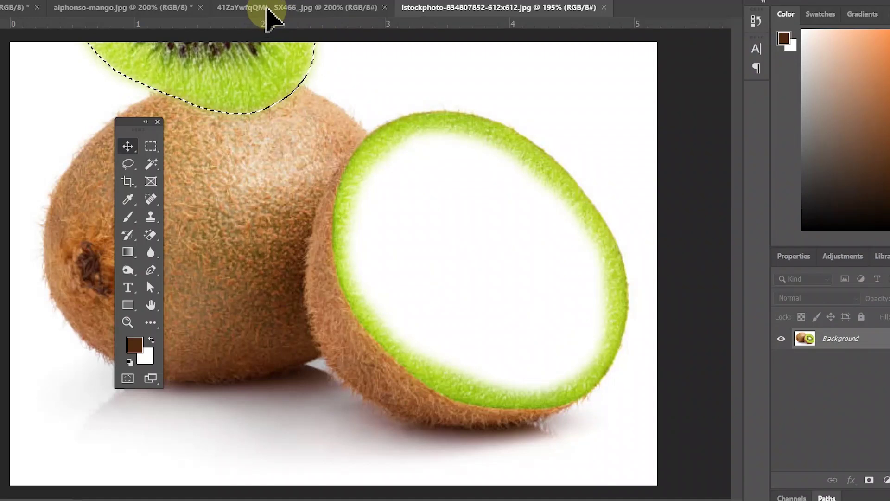
click(268, 14)
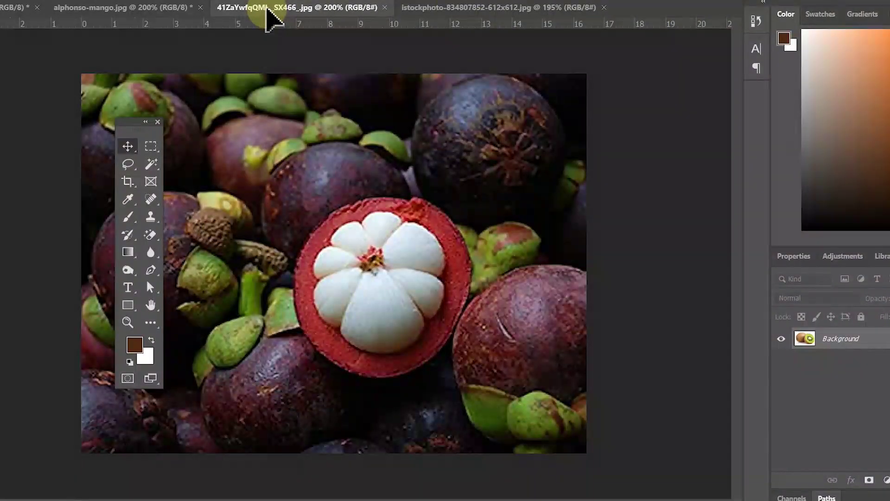
Drop the kiwi slice over the cut mangosteen and pull its bottom-right corner inward with Free Transform.
drag(267, 9, 397, 272)
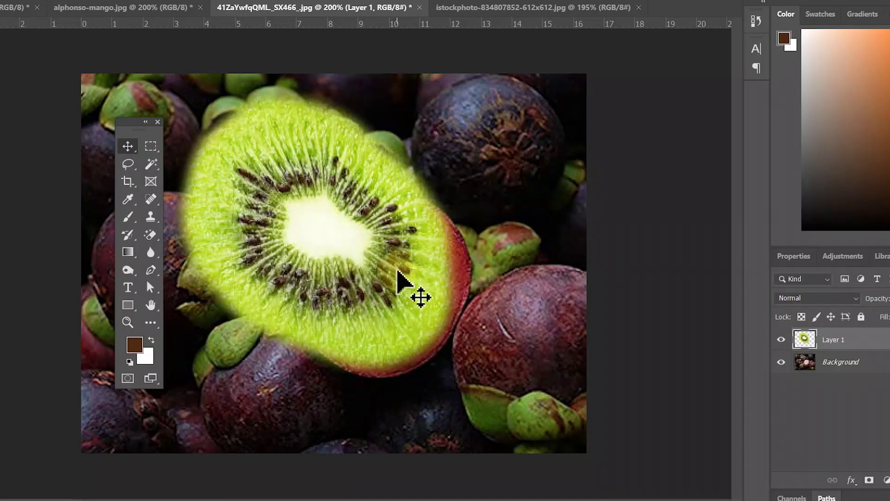
drag(364, 241, 397, 279)
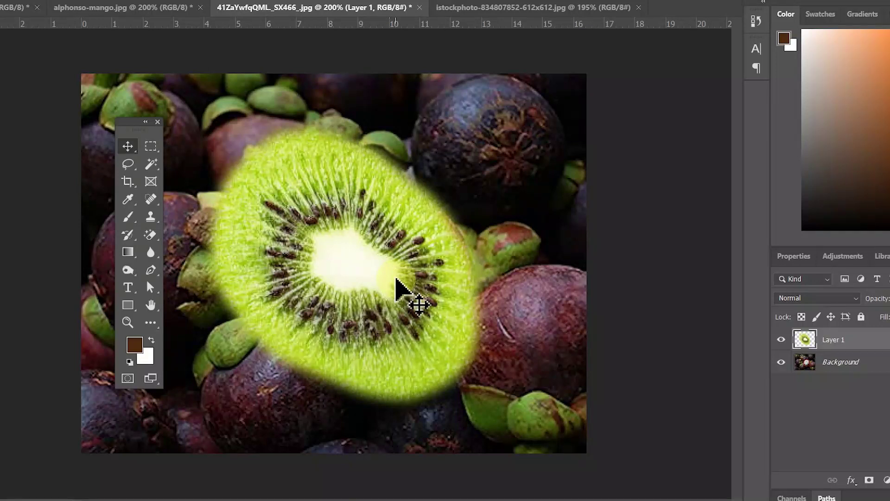
key(ctrl+t)
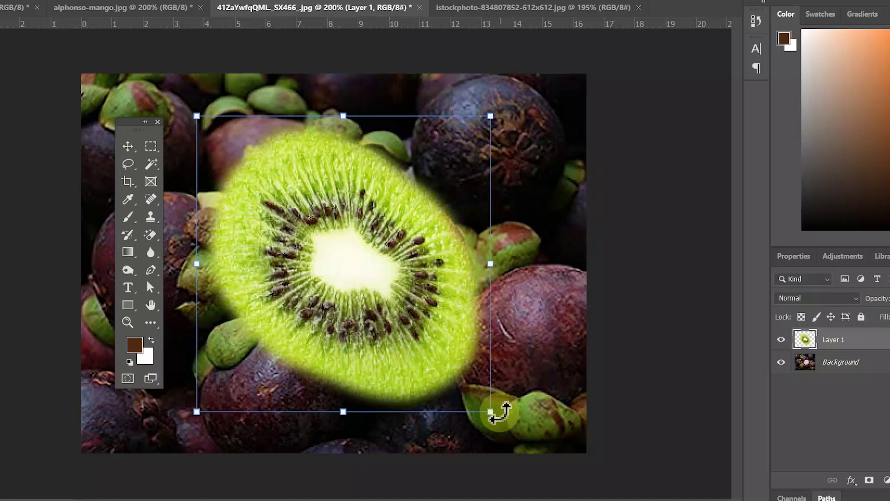
drag(493, 416, 469, 373)
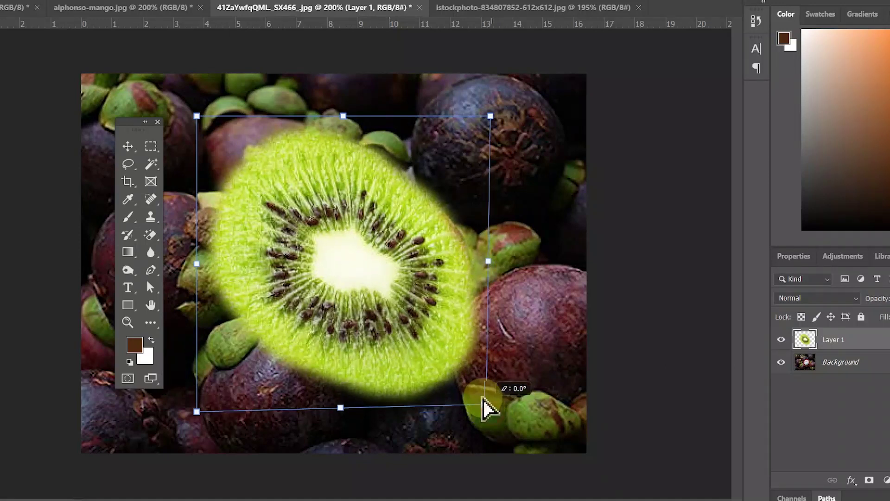
drag(462, 358, 456, 369)
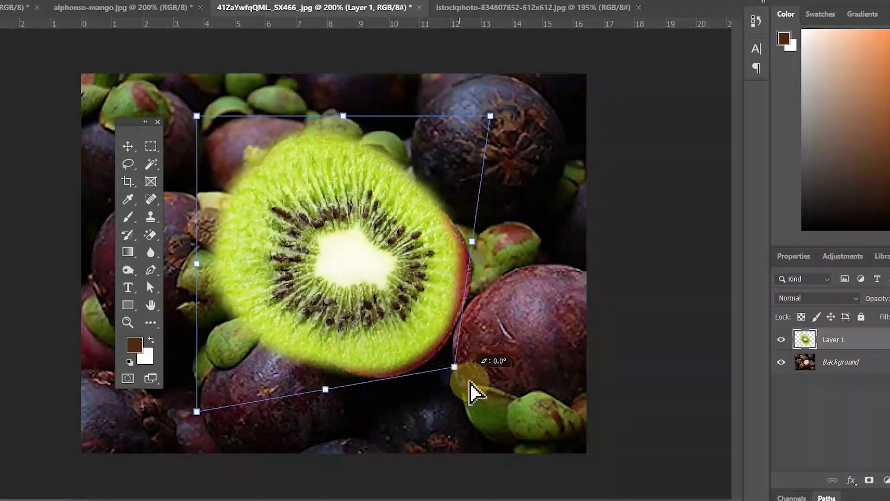
Finish and apply the kiwi slice's reshape, then shift it left to uncover the mangosteen.
drag(456, 369, 487, 397)
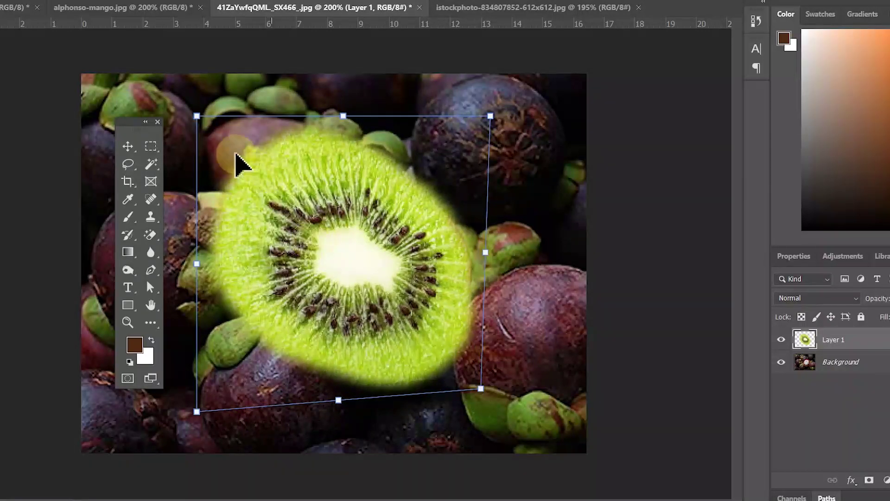
click(196, 117)
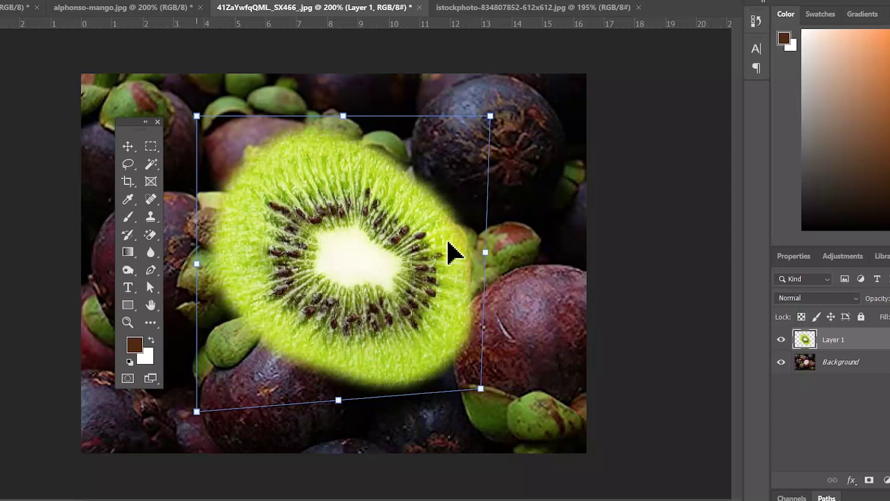
key(Return)
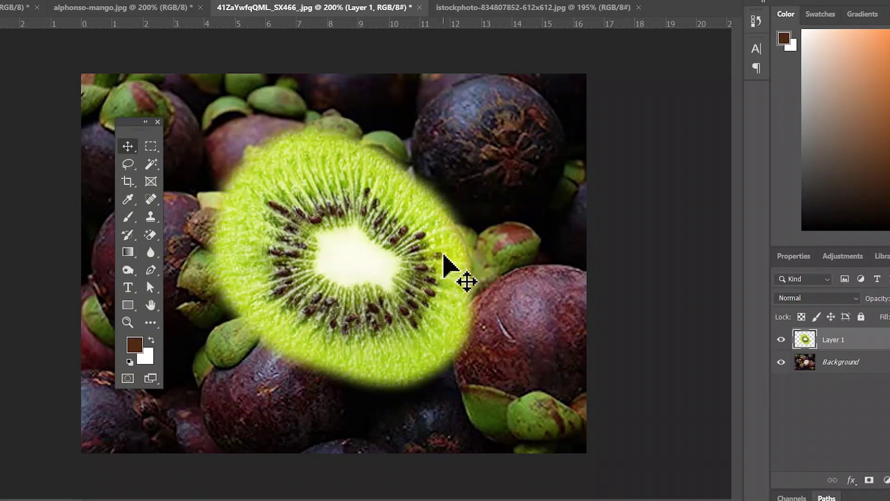
mouse_move(440, 260)
mouse_down()
mouse_move(254, 315)
mouse_move(264, 328)
mouse_up()
click(447, 304)
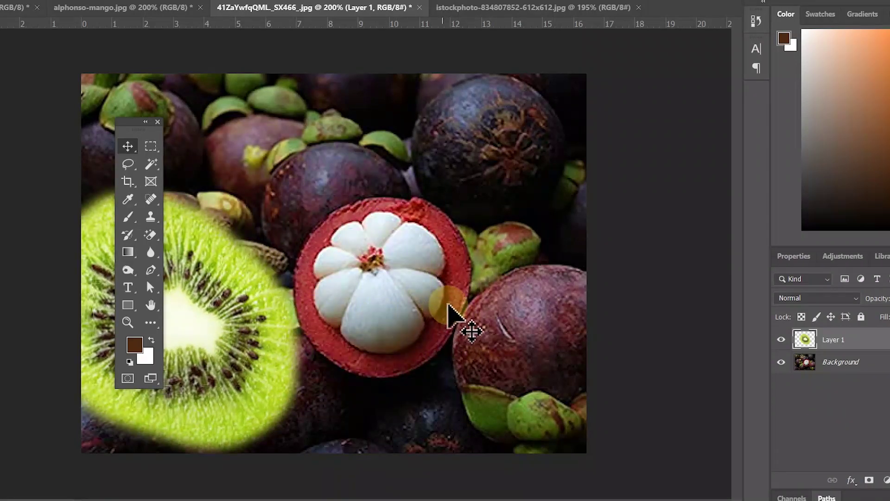
Make the Background layer active, zoom in on the mangosteen, and pick the Magnetic Lasso Tool.
click(830, 364)
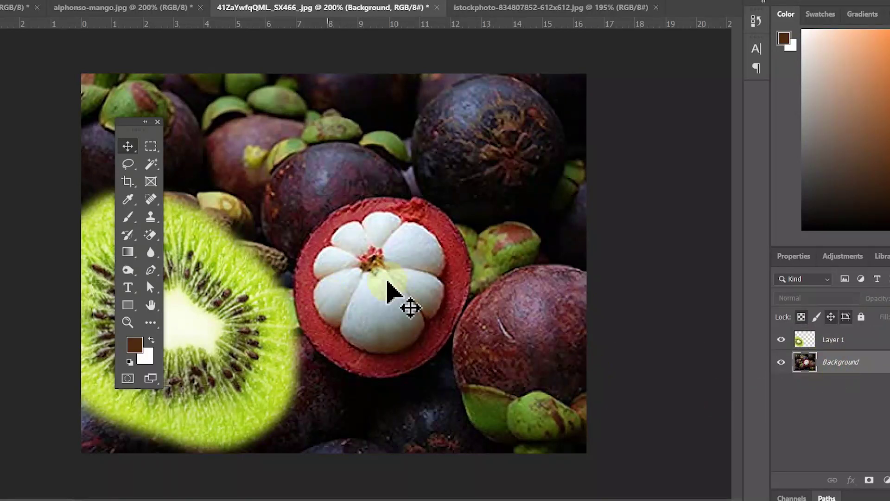
scroll(420, 299, up, 3)
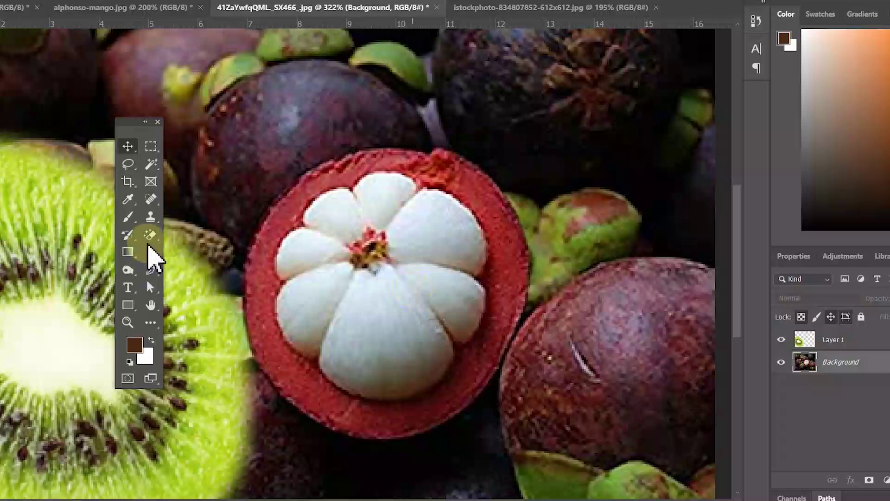
click(150, 217)
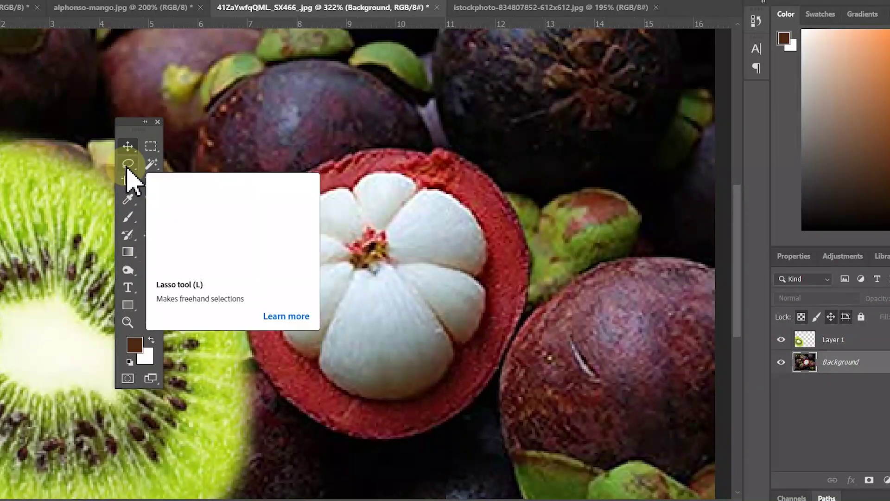
click(127, 167)
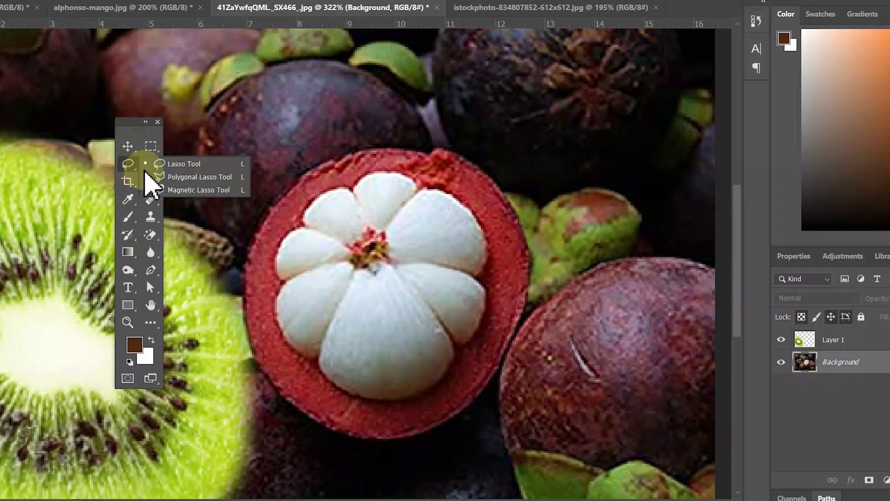
click(170, 190)
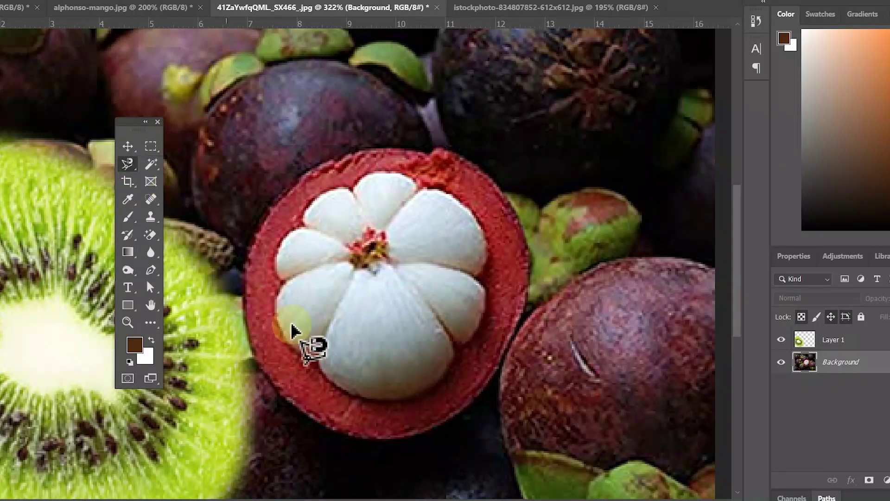
Trace a closed magnetic lasso selection around the mangosteen's white flesh segments.
click(313, 358)
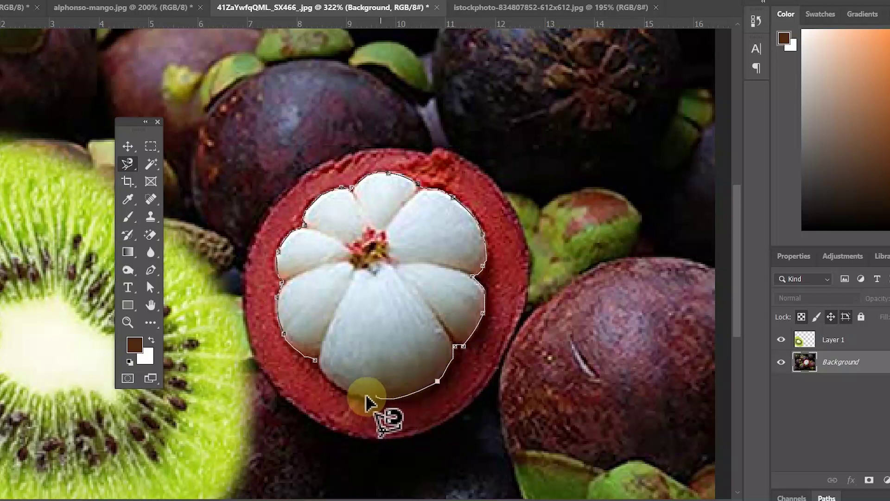
click(315, 366)
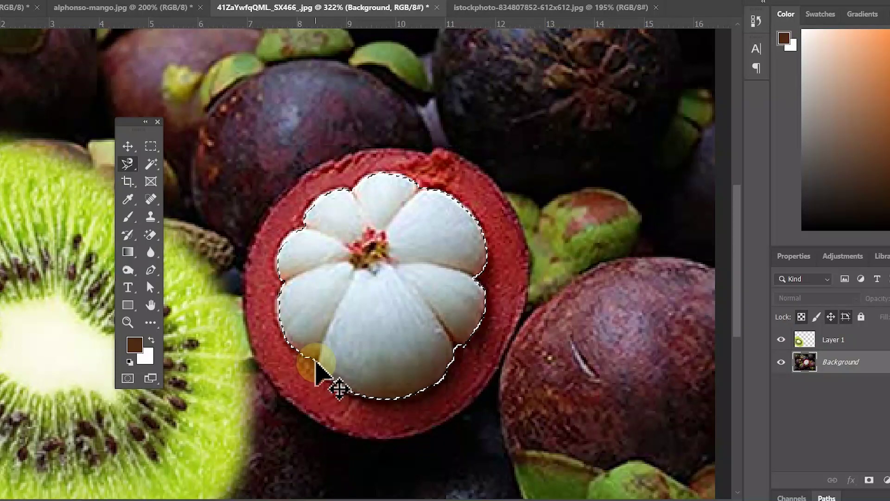
Fill the flesh selection with dark brown foreground colour on a new Layer 2, then deselect.
key(ctrl+shift+n)
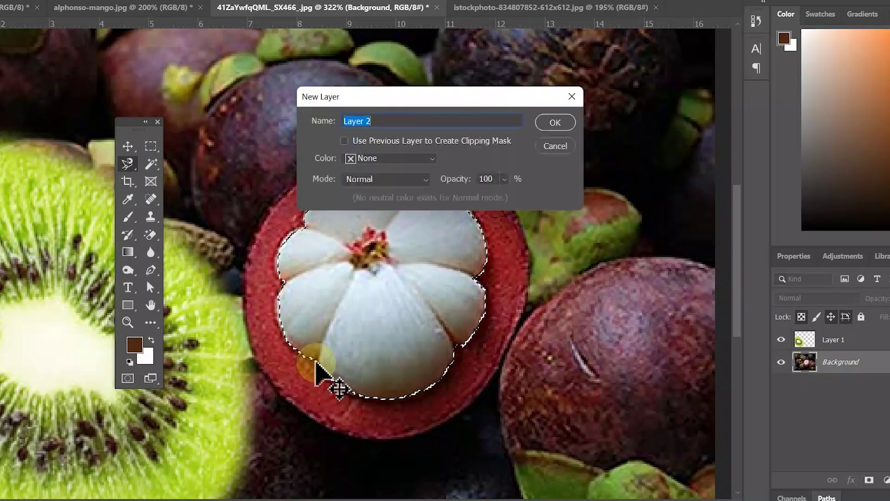
key(Return)
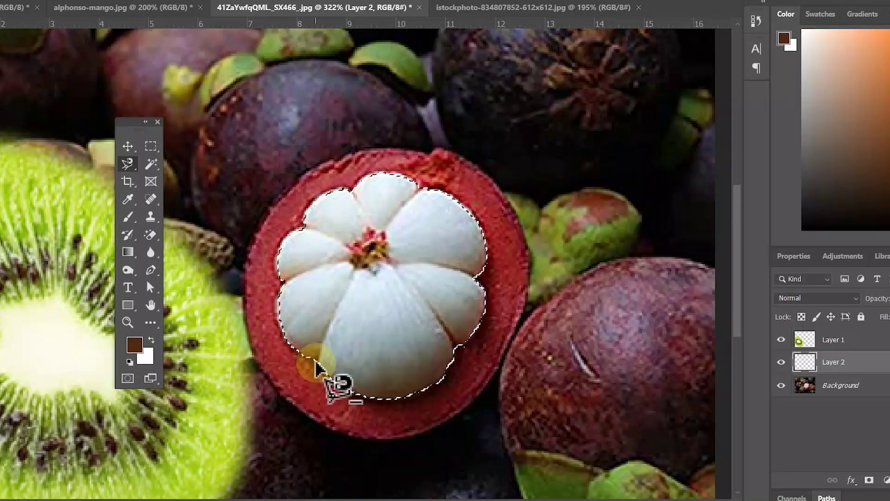
key(alt+BackSpace)
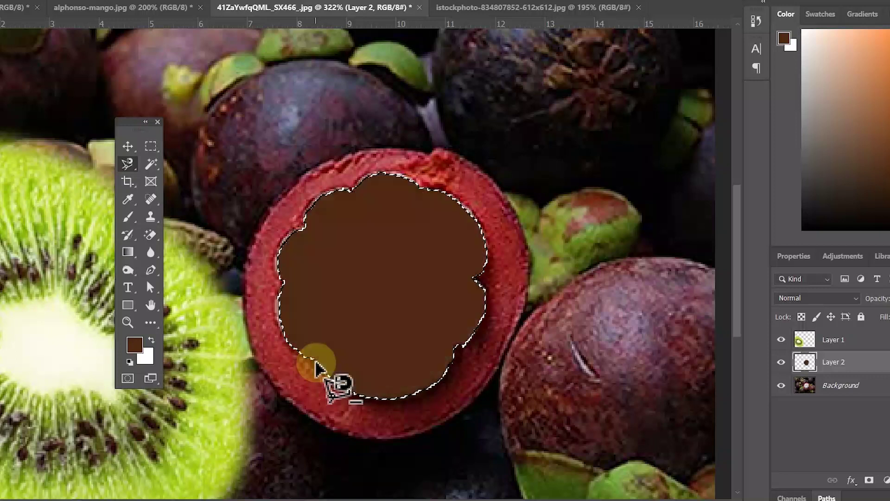
click(315, 366)
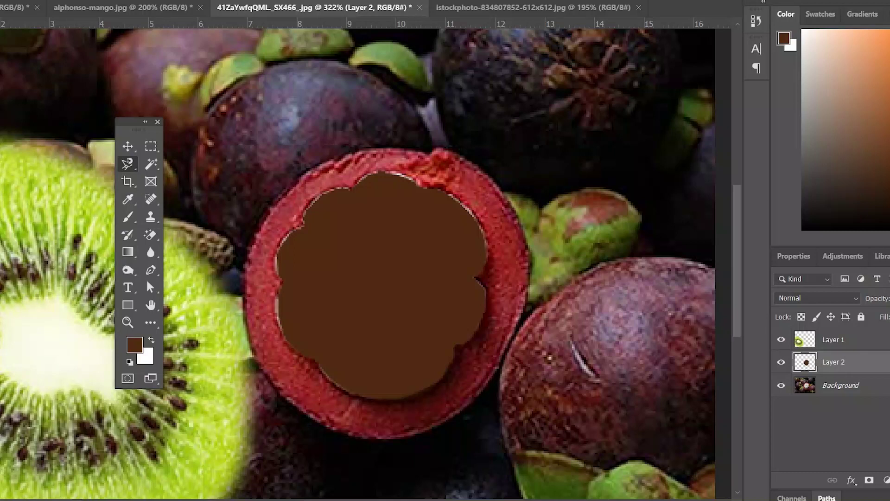
key(v)
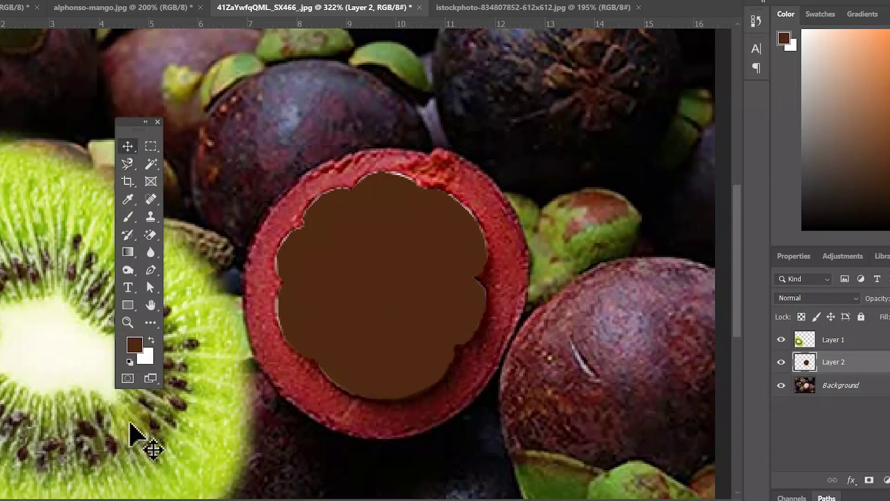
Move the kiwi slice over the halved mangosteen and distort its corners into a slightly tilted shape.
mouse_move(29, 319)
mouse_down()
mouse_move(339, 297)
mouse_move(379, 278)
mouse_move(378, 241)
mouse_up()
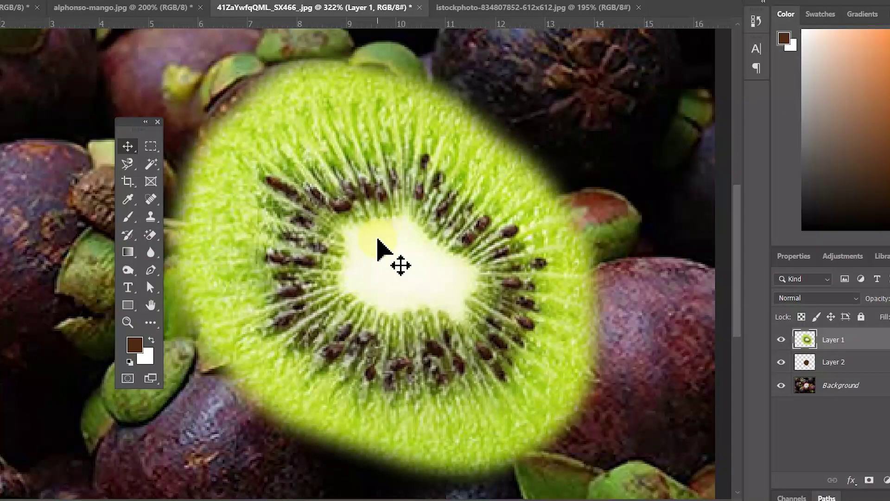
key(ctrl+t)
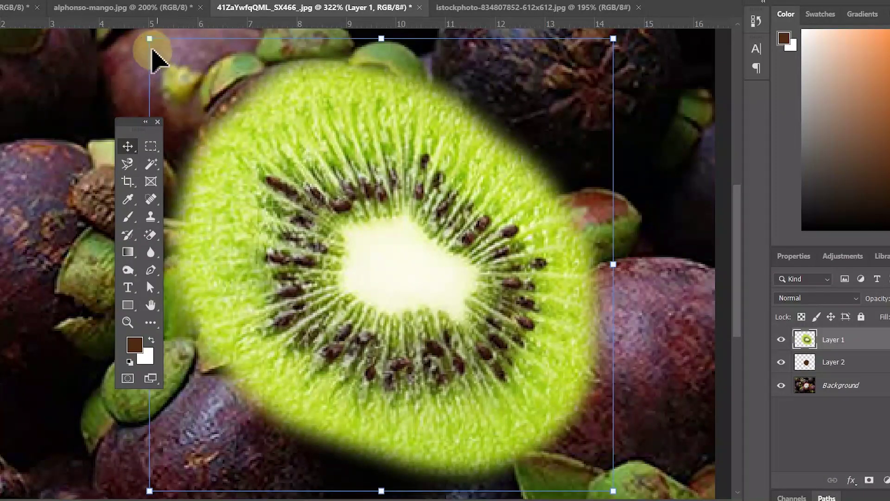
drag(152, 39, 175, 91)
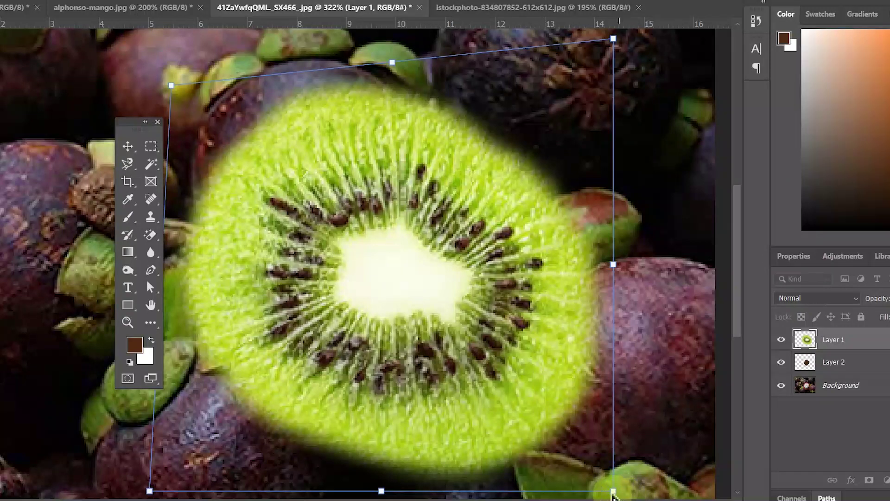
drag(612, 491, 587, 463)
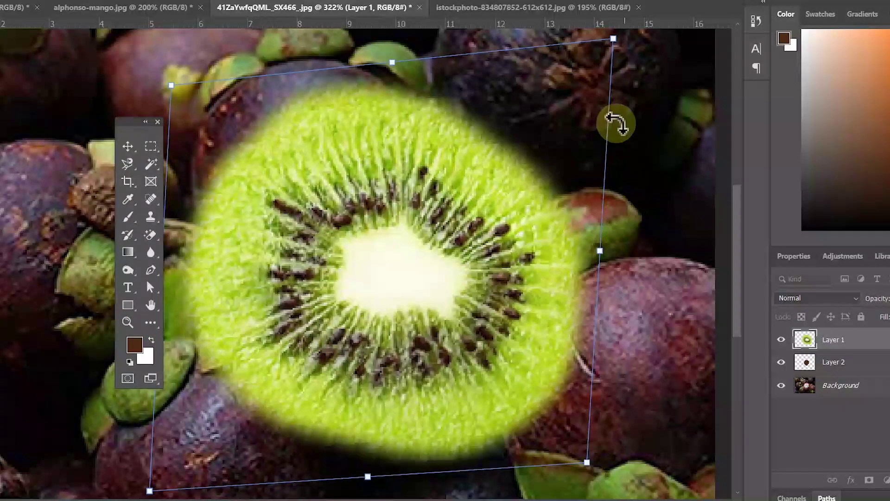
drag(613, 38, 600, 59)
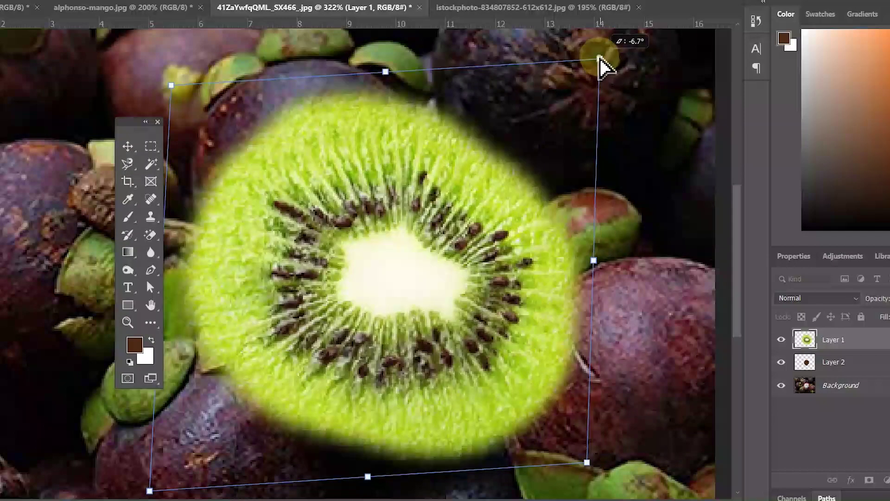
drag(600, 59, 586, 48)
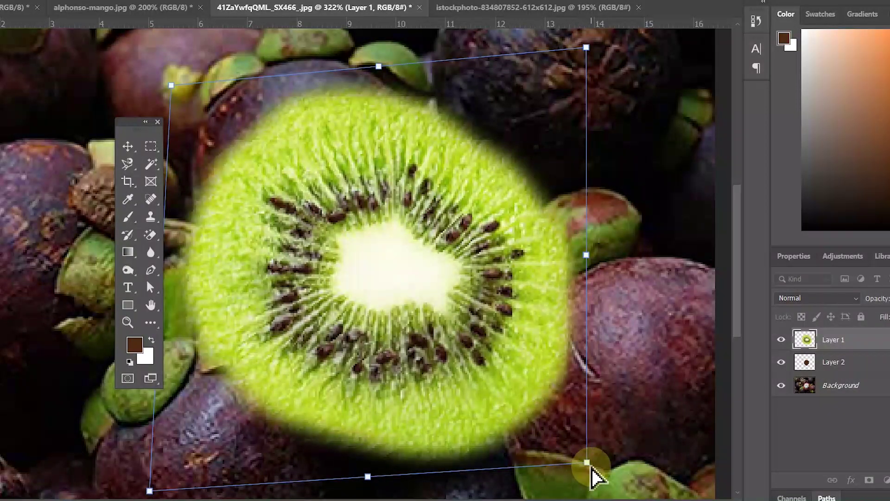
drag(588, 463, 577, 445)
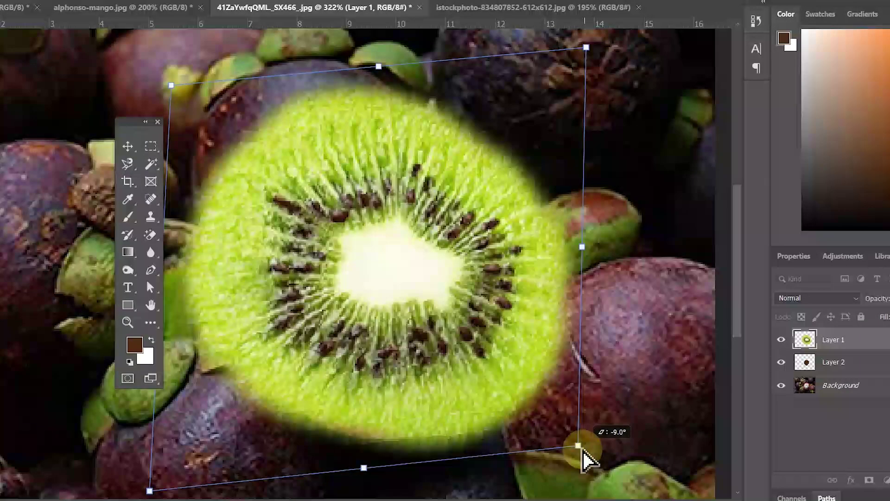
key(Return)
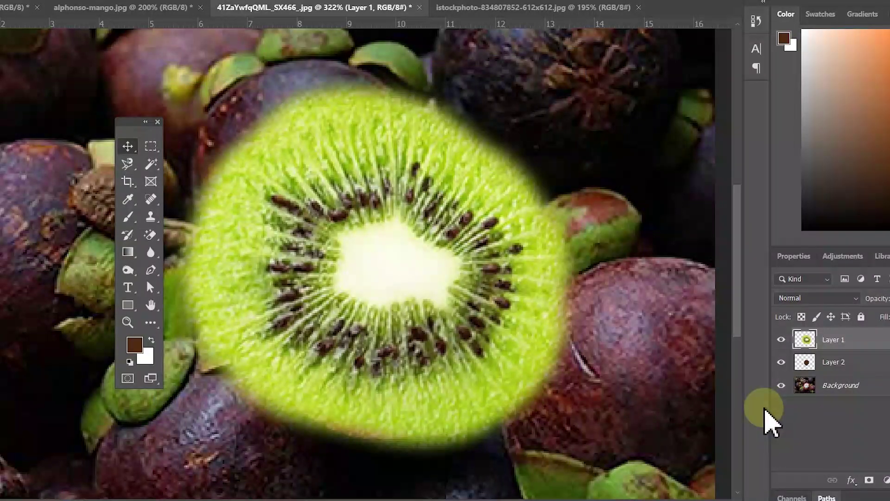
key(ctrl+t)
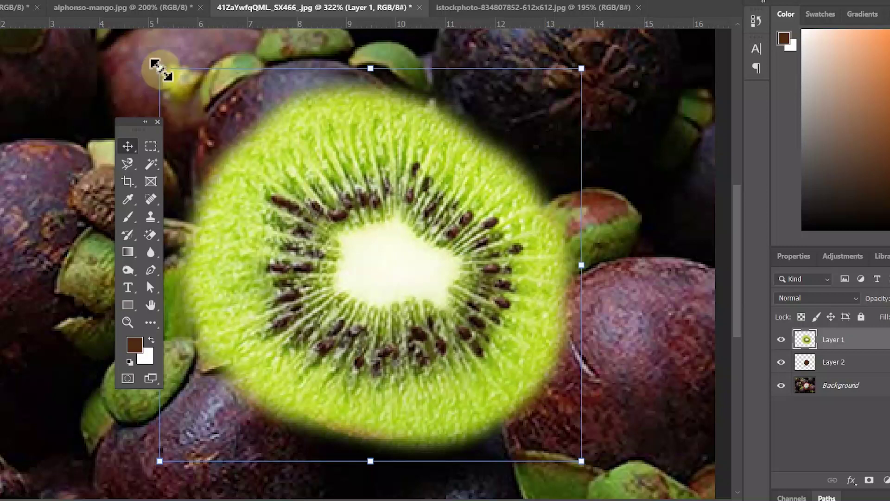
Rescale and shift the kiwi slice so it sits within the mangosteen's interior.
drag(161, 70, 257, 230)
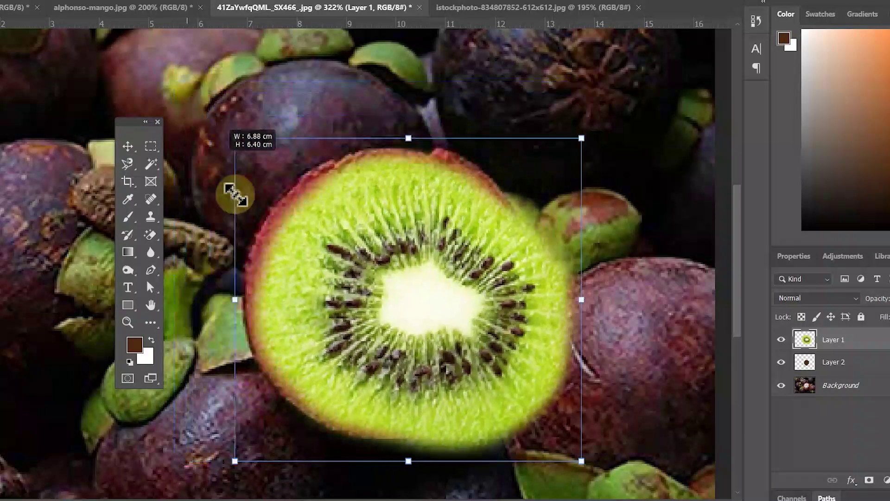
drag(256, 230, 258, 236)
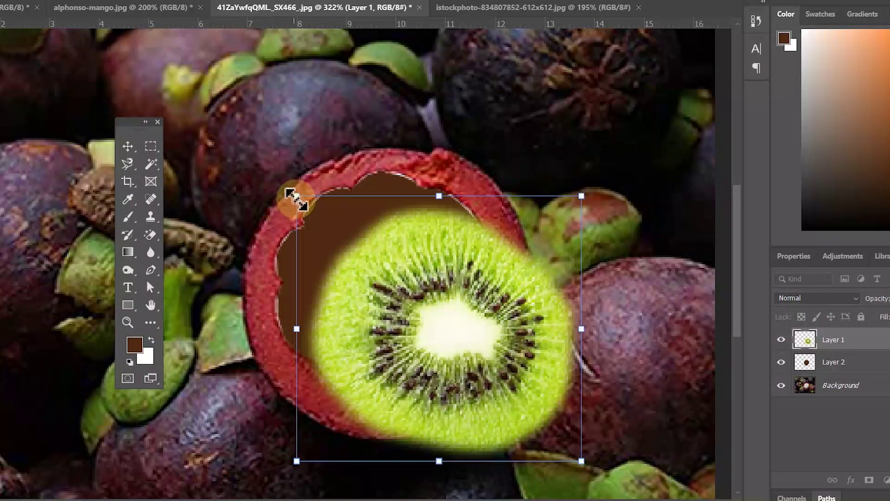
drag(296, 197, 249, 152)
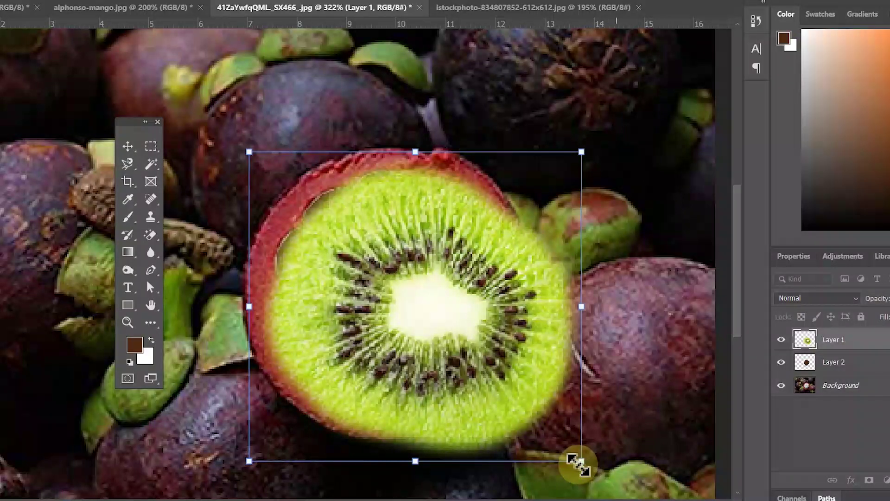
drag(503, 371, 485, 351)
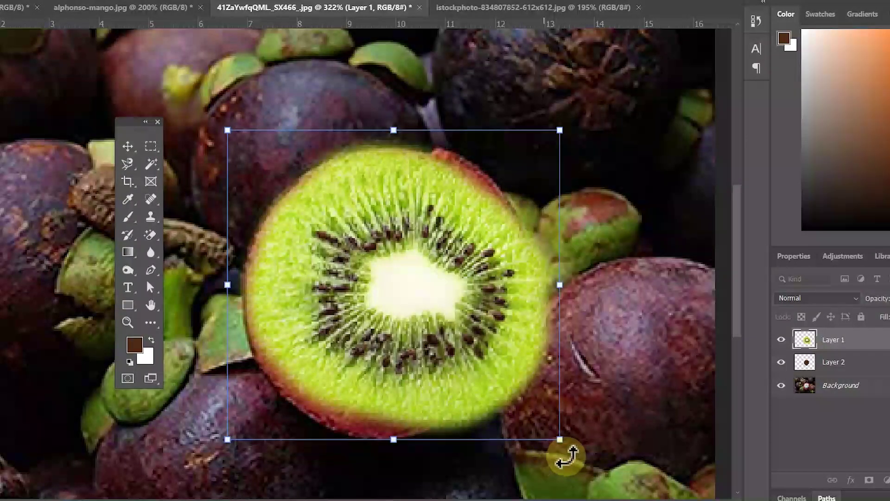
drag(560, 439, 554, 433)
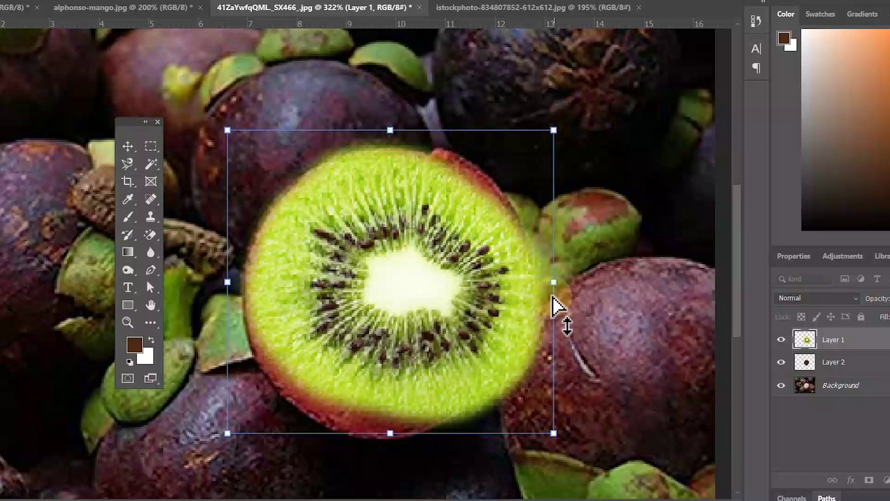
Skew the kiwi's right side and top edge, shrink its corners to about 6.29 × 5.76 cm, and apply.
click(553, 282)
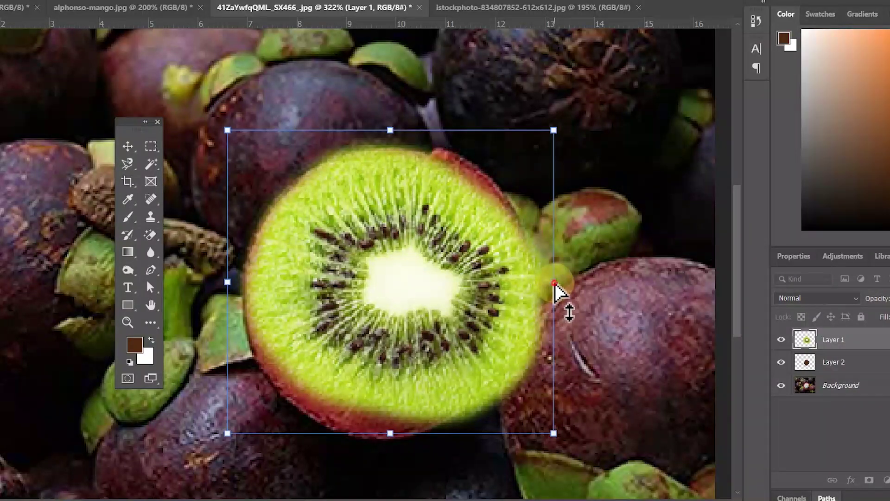
drag(554, 282, 544, 284)
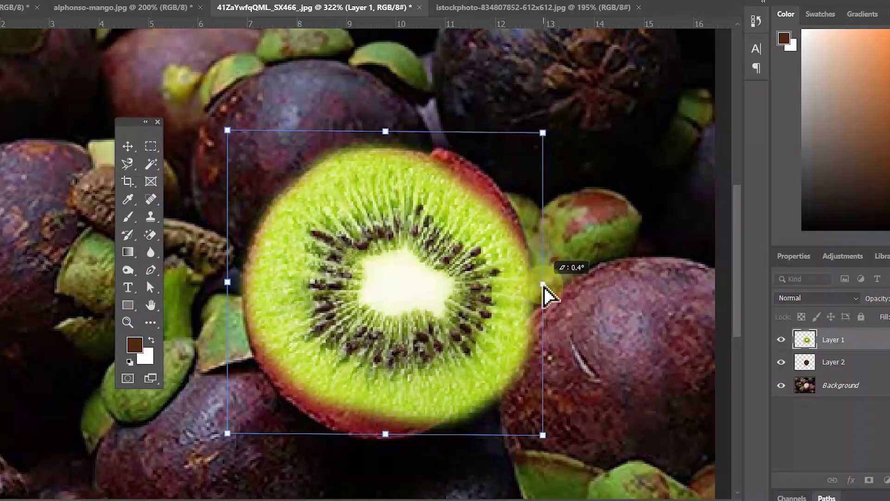
drag(544, 284, 534, 275)
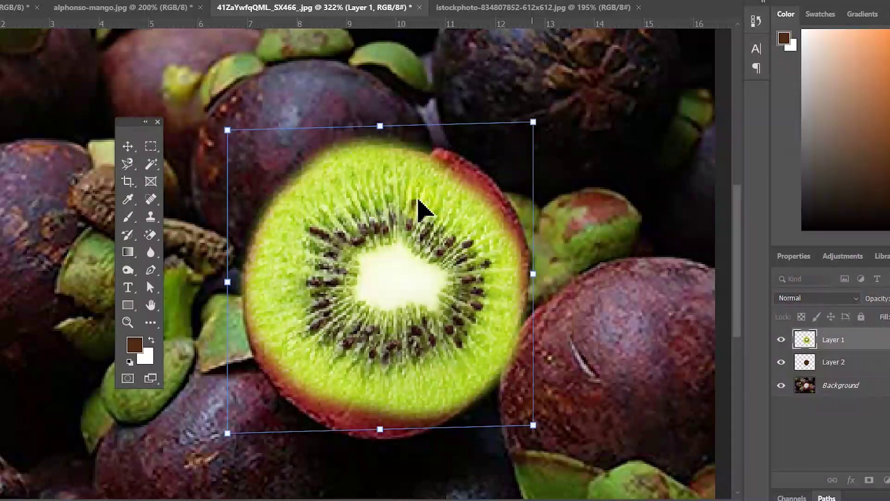
click(376, 132)
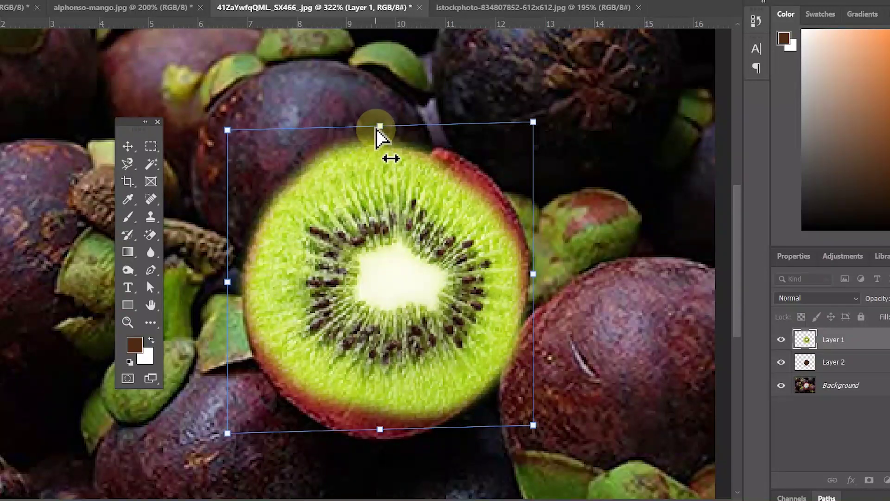
drag(376, 130, 382, 140)
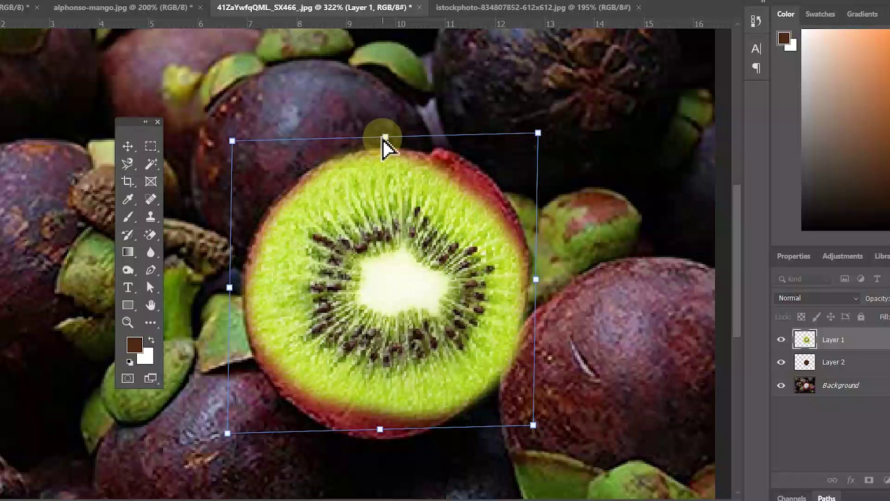
click(555, 392)
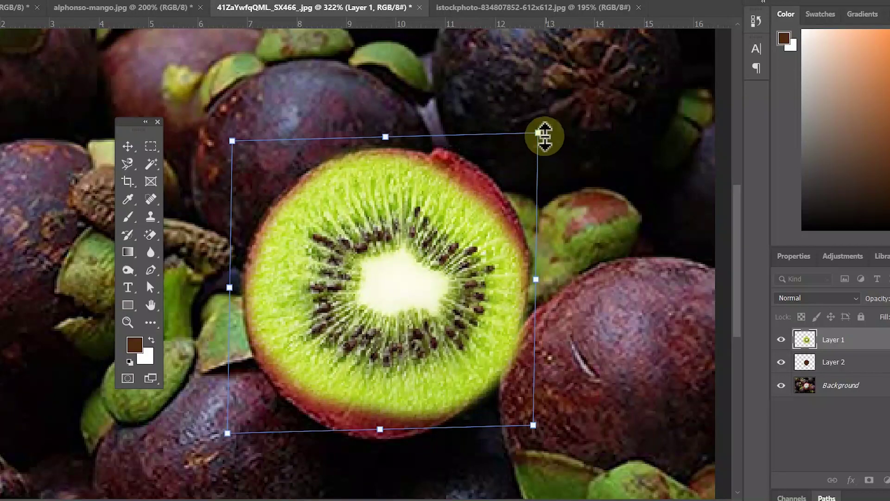
drag(538, 135, 532, 139)
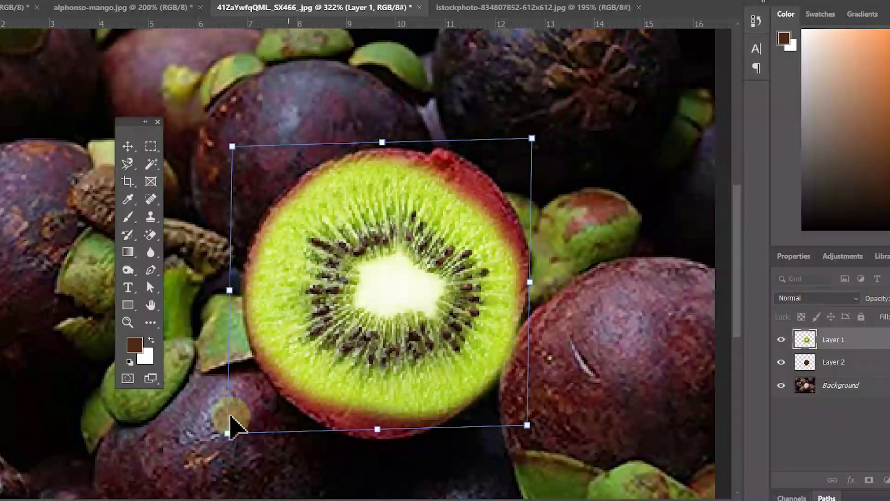
click(227, 431)
drag(227, 431, 234, 430)
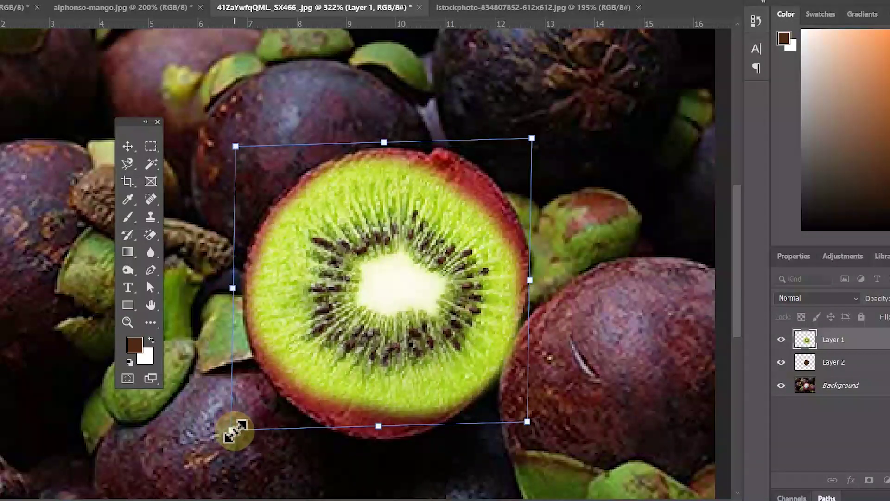
key(Return)
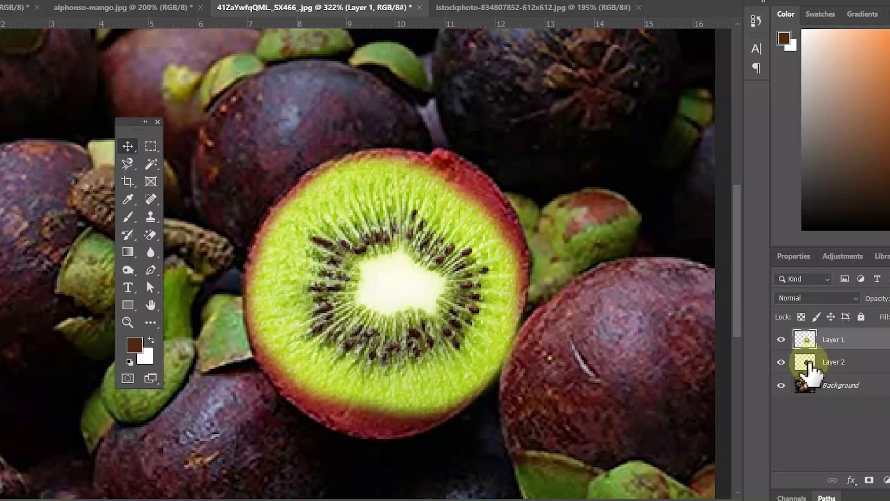
Load Layer 2's flesh shape as a selection, invert it, and delete the kiwi outside it on Layer 1.
ctrl+click(805, 362)
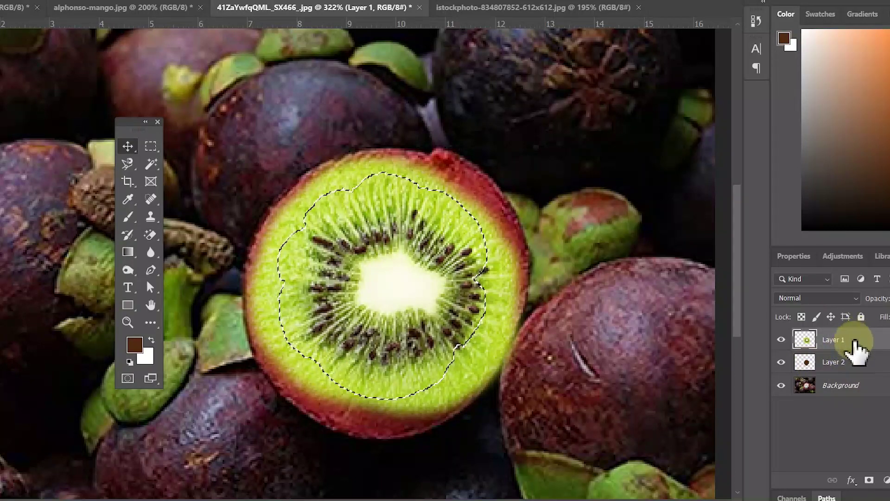
click(855, 341)
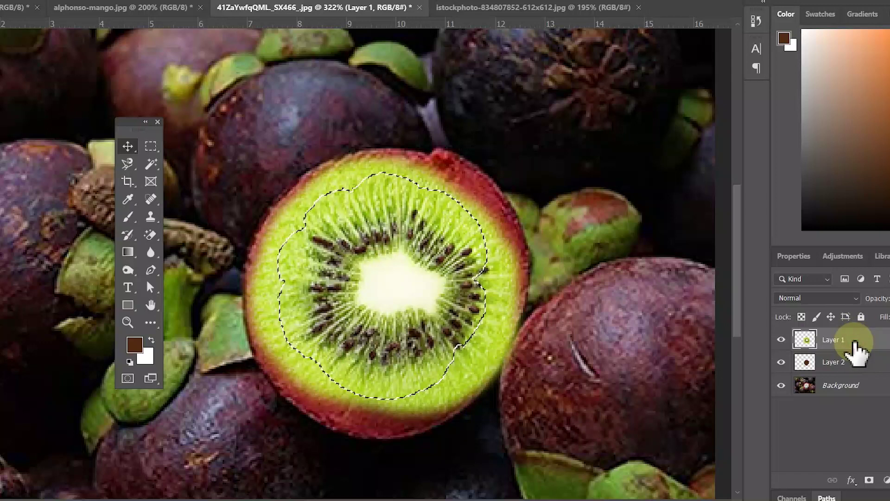
key(ctrl+shift+i)
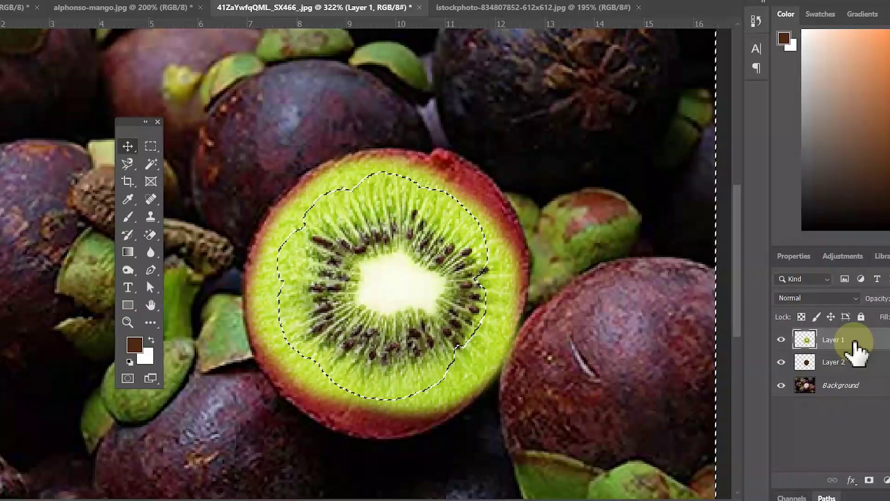
key(Delete)
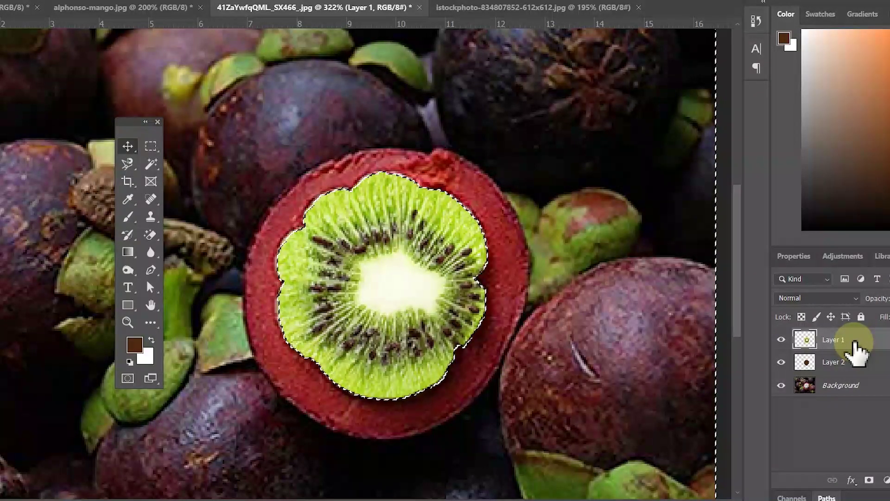
key(ctrl+d)
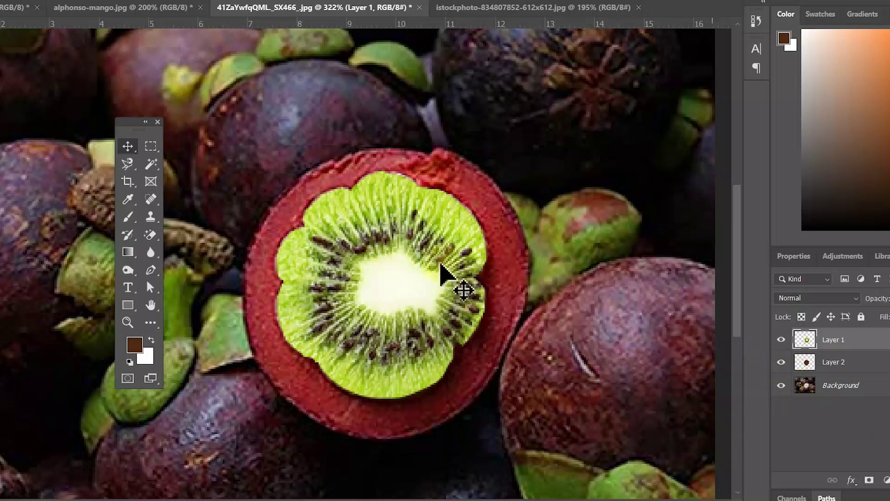
scroll(443, 235, up, 2)
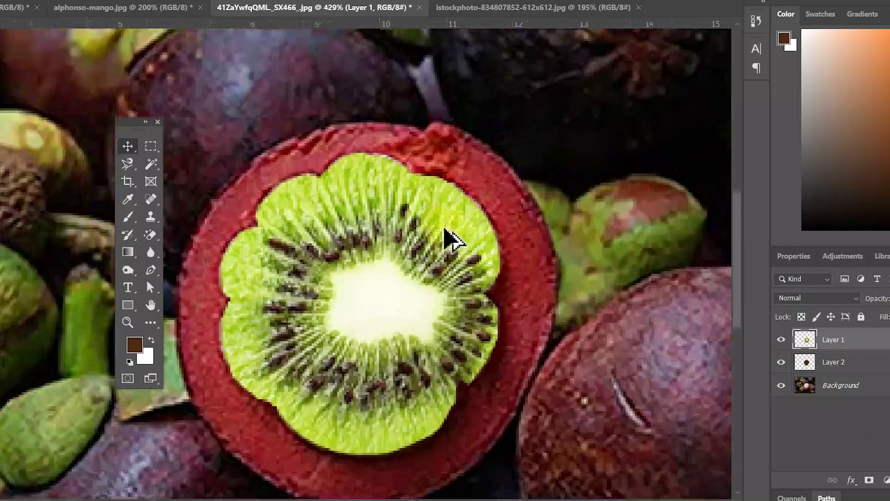
scroll(445, 231, up, 2)
scroll(494, 232, down, 2)
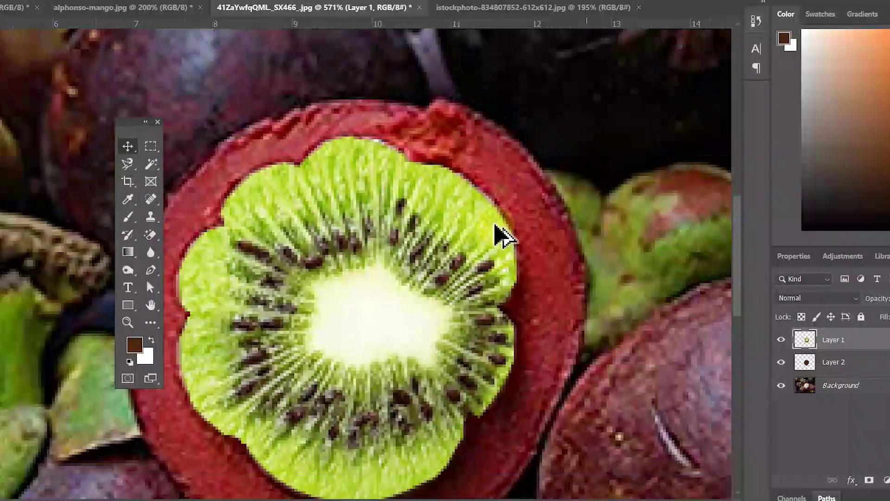
scroll(495, 232, down, 1)
scroll(495, 229, down, 1)
scroll(498, 235, down, 1)
scroll(496, 235, down, 2)
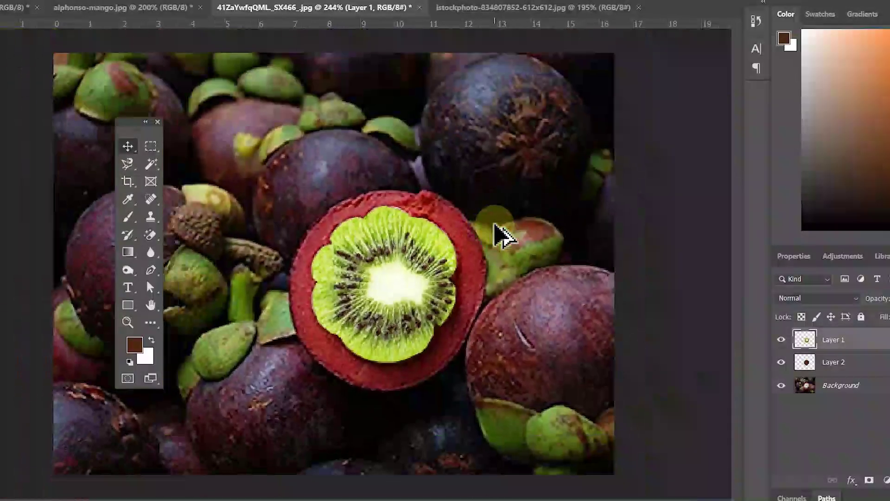
scroll(496, 235, down, 1)
scroll(520, 305, down, 1)
scroll(522, 311, down, 1)
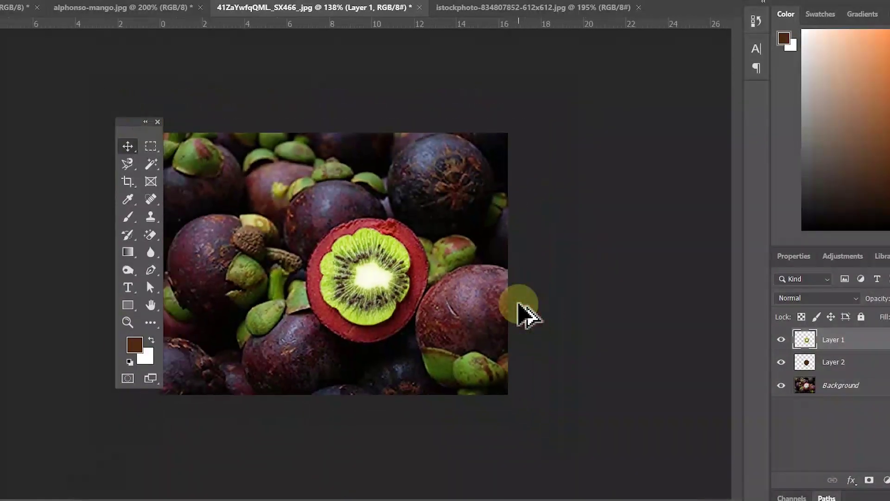
scroll(348, 397, up, 1)
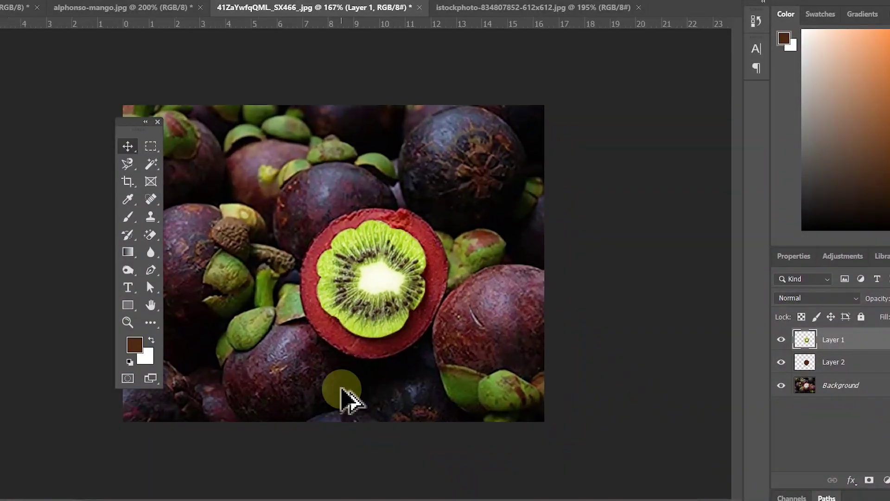
scroll(351, 382, up, 1)
scroll(359, 364, up, 1)
scroll(359, 363, up, 1)
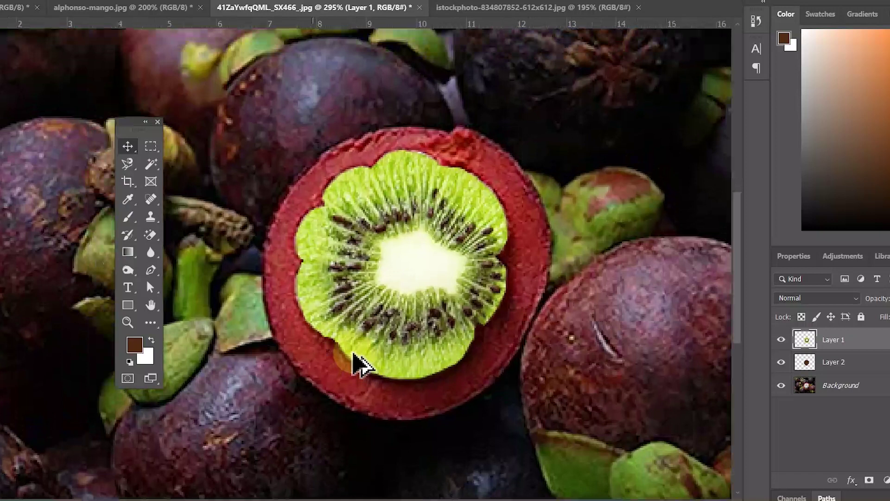
scroll(359, 364, up, 1)
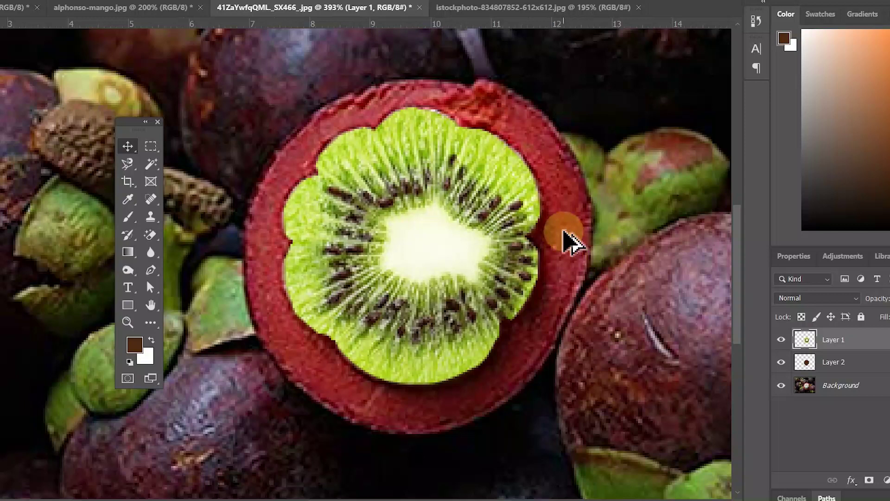
scroll(566, 239, down, 3)
scroll(567, 240, down, 1)
scroll(570, 241, down, 1)
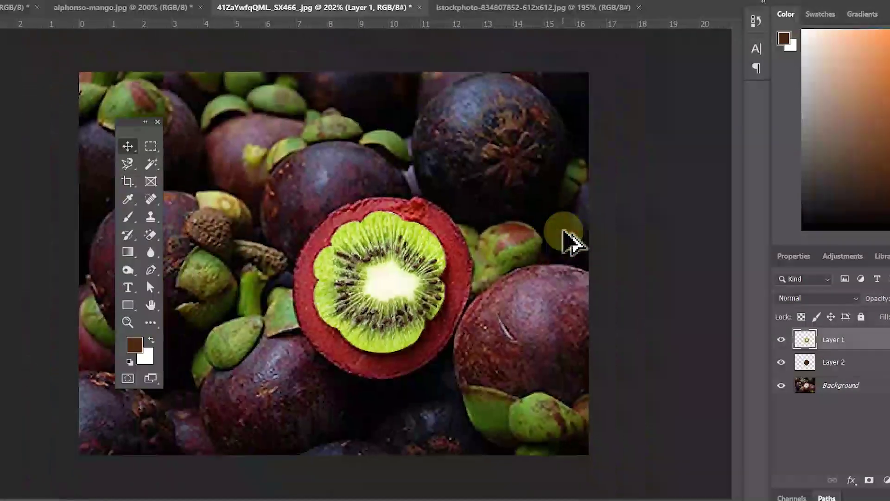
scroll(403, 331, up, 1)
scroll(402, 331, up, 1)
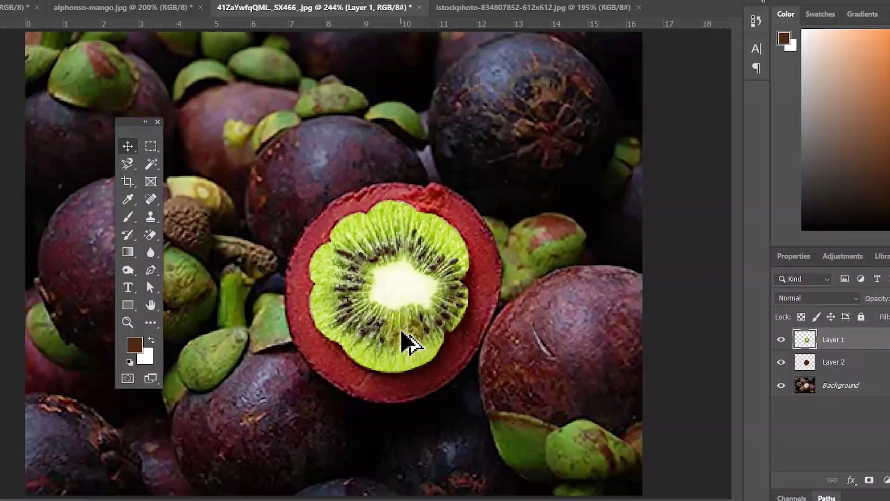
scroll(402, 331, up, 1)
scroll(403, 331, up, 1)
scroll(403, 331, up, 1)
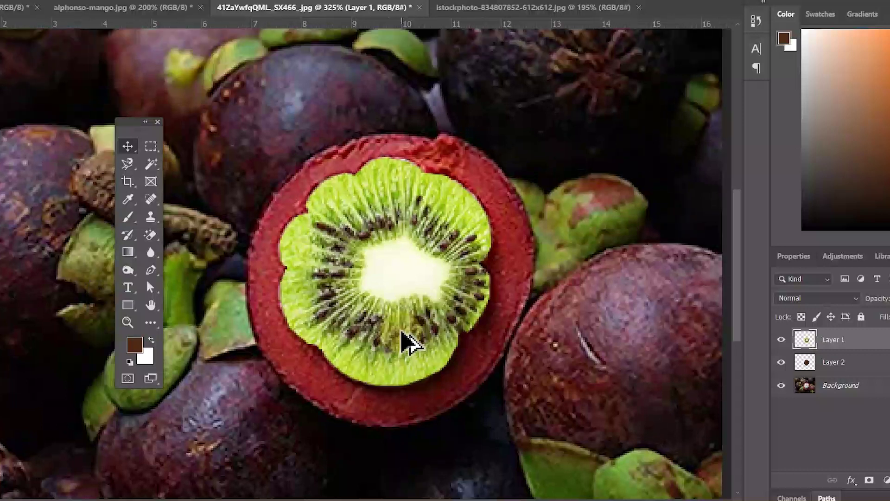
scroll(403, 331, up, 1)
scroll(403, 331, up, 1)
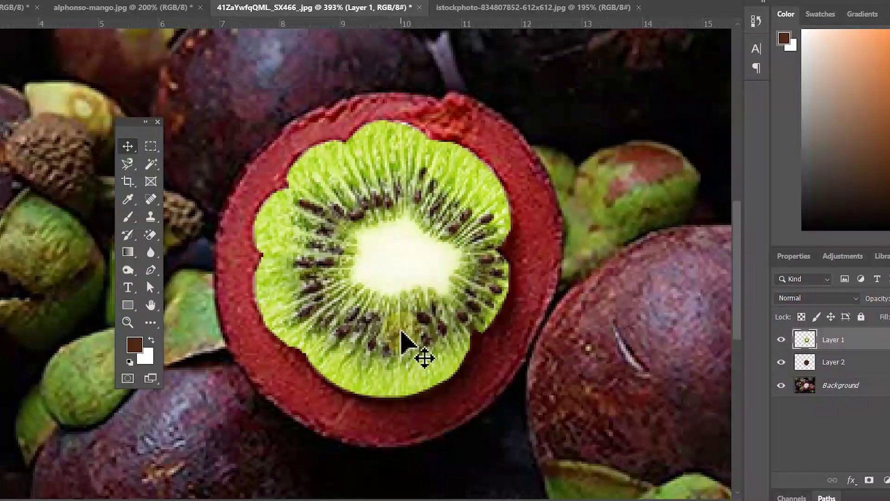
scroll(406, 329, up, 1)
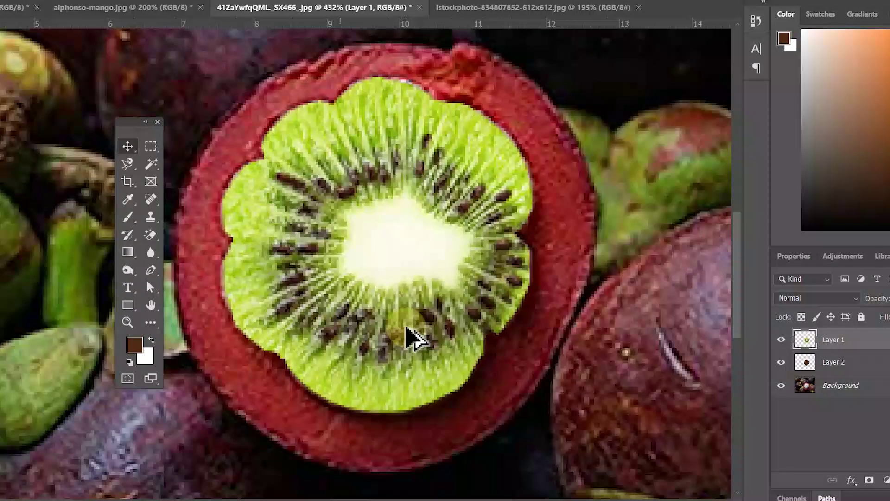
scroll(407, 330, down, 2)
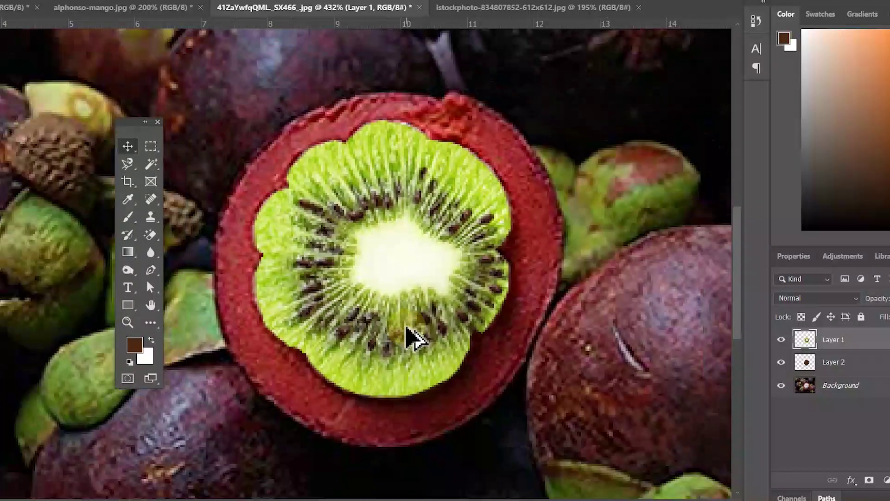
scroll(407, 329, down, 2)
scroll(407, 329, down, 1)
scroll(410, 339, down, 2)
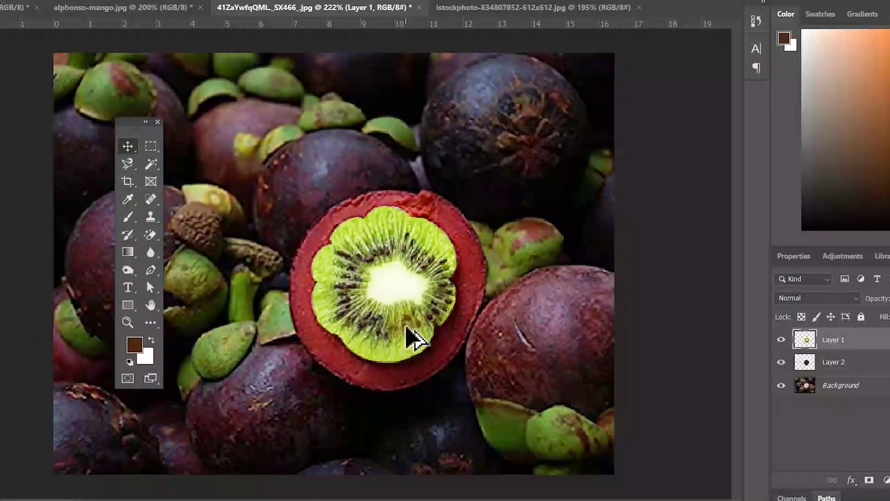
scroll(411, 340, down, 1)
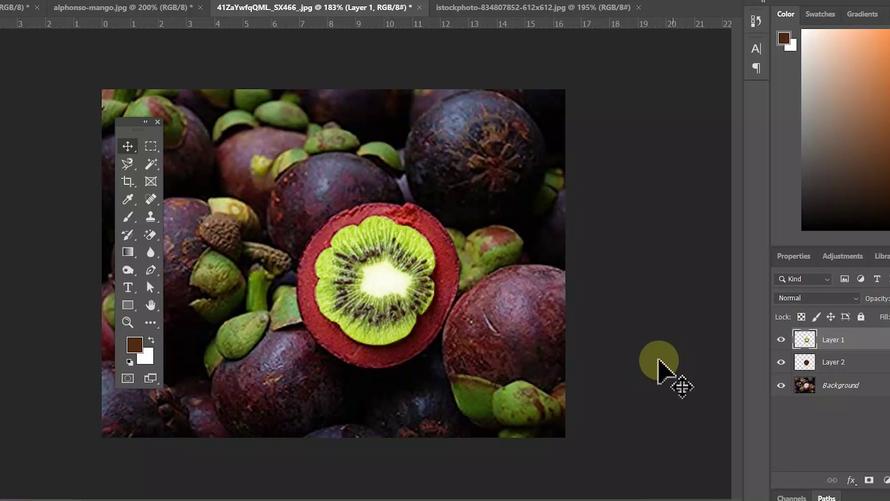